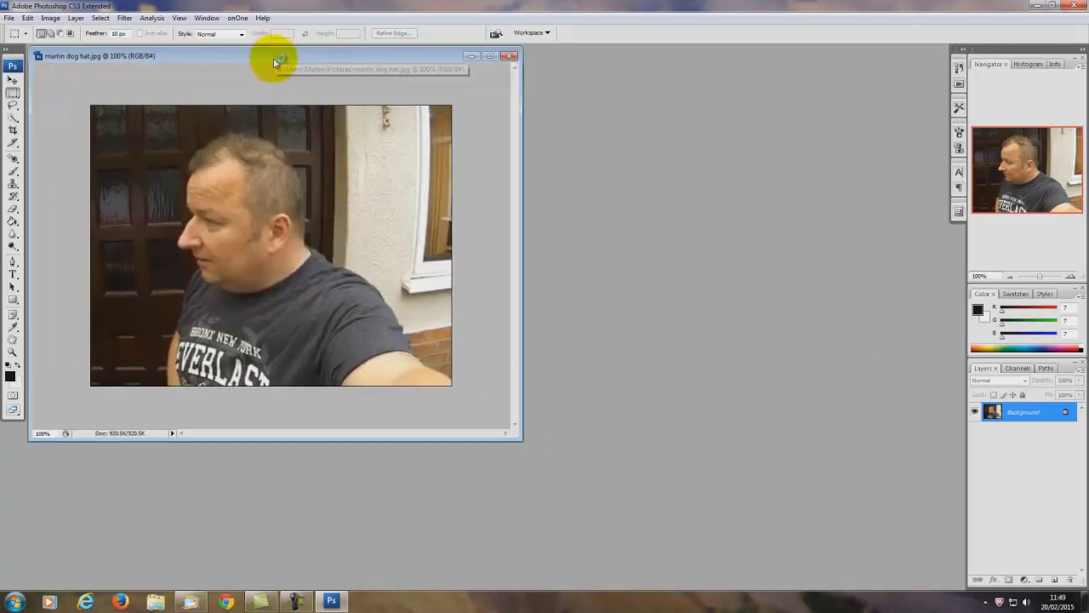
Select the man with the Quick Selection tool, subtracting the stray background below his arm and behind his head.
{"action": "left_click_drag", "start_coordinate": [275, 57], "coordinate": [562, 111]}
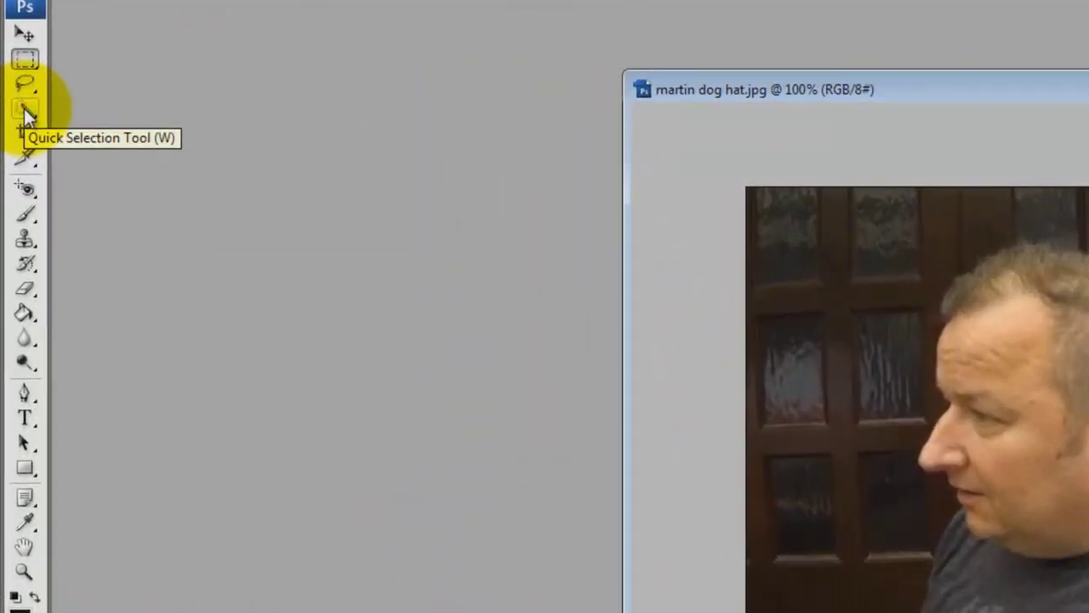
{"action": "left_click", "coordinate": [25, 113]}
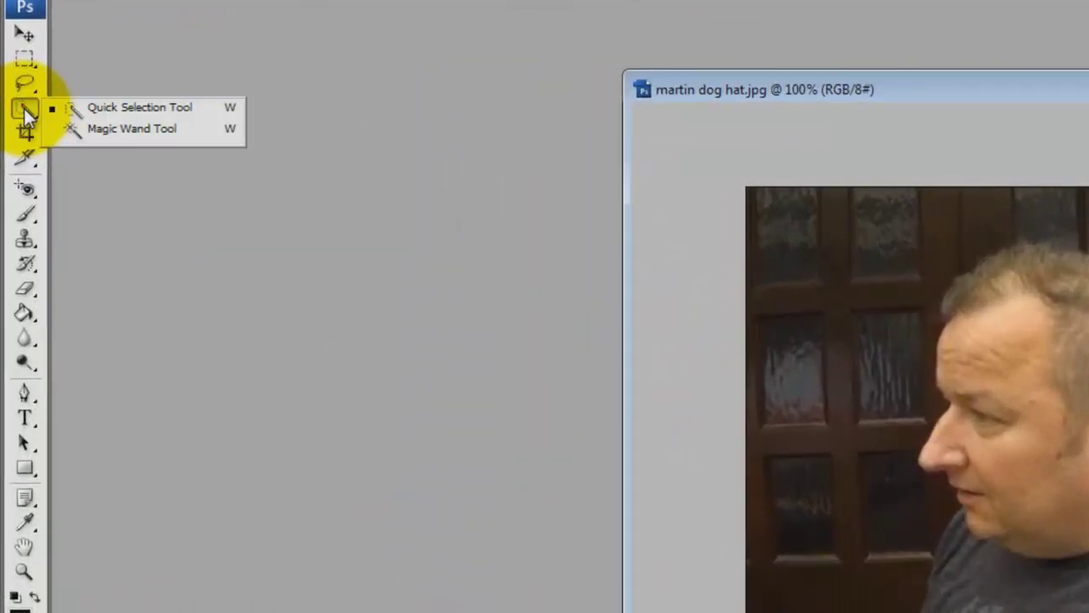
{"action": "left_click", "coordinate": [112, 111]}
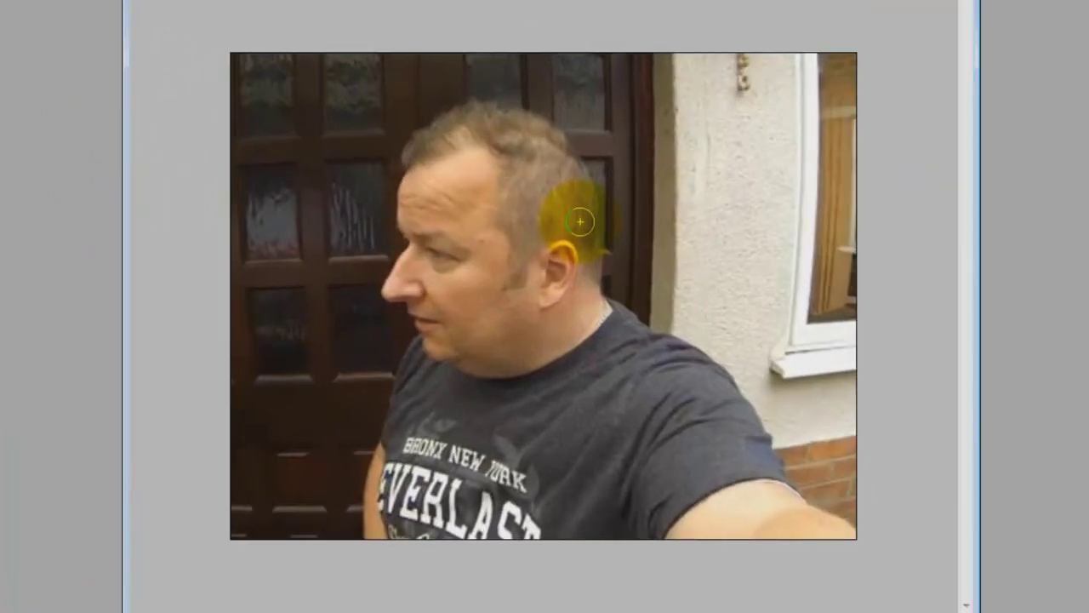
{"action": "mouse_move", "coordinate": [574, 214]}
{"action": "left_mouse_down"}
{"action": "mouse_move", "coordinate": [548, 157]}
{"action": "mouse_move", "coordinate": [514, 131]}
{"action": "mouse_move", "coordinate": [479, 124]}
{"action": "mouse_move", "coordinate": [444, 138]}
{"action": "mouse_move", "coordinate": [445, 187]}
{"action": "mouse_move", "coordinate": [487, 299]}
{"action": "mouse_move", "coordinate": [436, 375]}
{"action": "mouse_move", "coordinate": [439, 361]}
{"action": "mouse_move", "coordinate": [427, 356]}
{"action": "mouse_move", "coordinate": [419, 443]}
{"action": "mouse_move", "coordinate": [390, 510]}
{"action": "mouse_move", "coordinate": [424, 532]}
{"action": "mouse_move", "coordinate": [494, 533]}
{"action": "mouse_move", "coordinate": [453, 468]}
{"action": "mouse_move", "coordinate": [456, 437]}
{"action": "mouse_move", "coordinate": [503, 396]}
{"action": "mouse_move", "coordinate": [549, 448]}
{"action": "mouse_move", "coordinate": [561, 494]}
{"action": "mouse_move", "coordinate": [682, 531]}
{"action": "mouse_move", "coordinate": [711, 534]}
{"action": "mouse_move", "coordinate": [669, 522]}
{"action": "mouse_move", "coordinate": [791, 536]}
{"action": "mouse_move", "coordinate": [795, 445]}
{"action": "mouse_move", "coordinate": [851, 442]}
{"action": "left_mouse_up"}
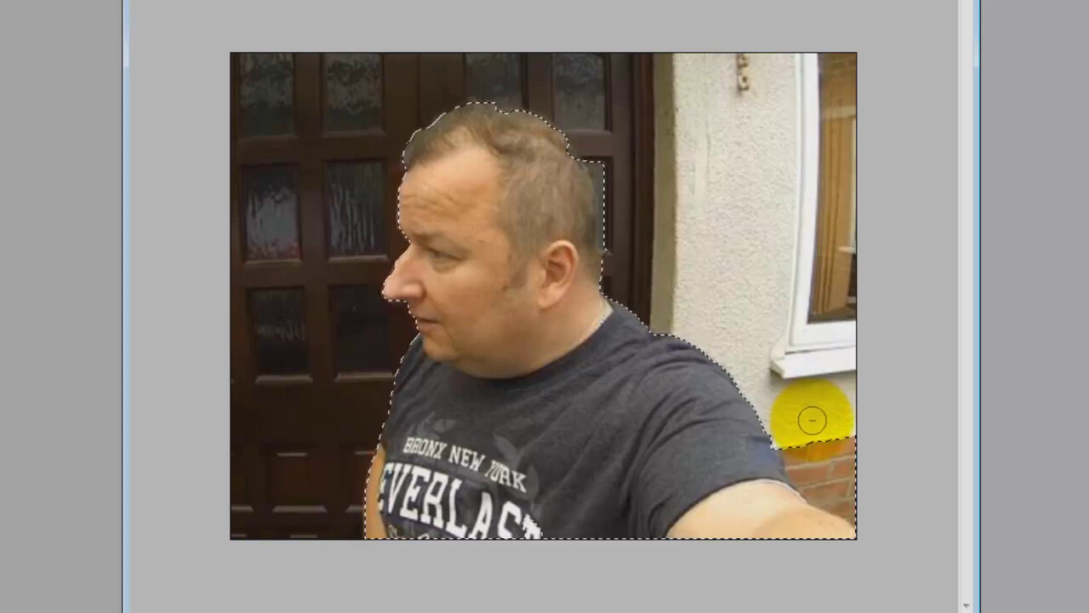
{"action": "mouse_move", "coordinate": [817, 423]}
{"action": "left_mouse_down"}
{"action": "mouse_move", "coordinate": [839, 438]}
{"action": "mouse_move", "coordinate": [829, 466]}
{"action": "mouse_move", "coordinate": [814, 433]}
{"action": "mouse_move", "coordinate": [651, 244]}
{"action": "left_mouse_up"}
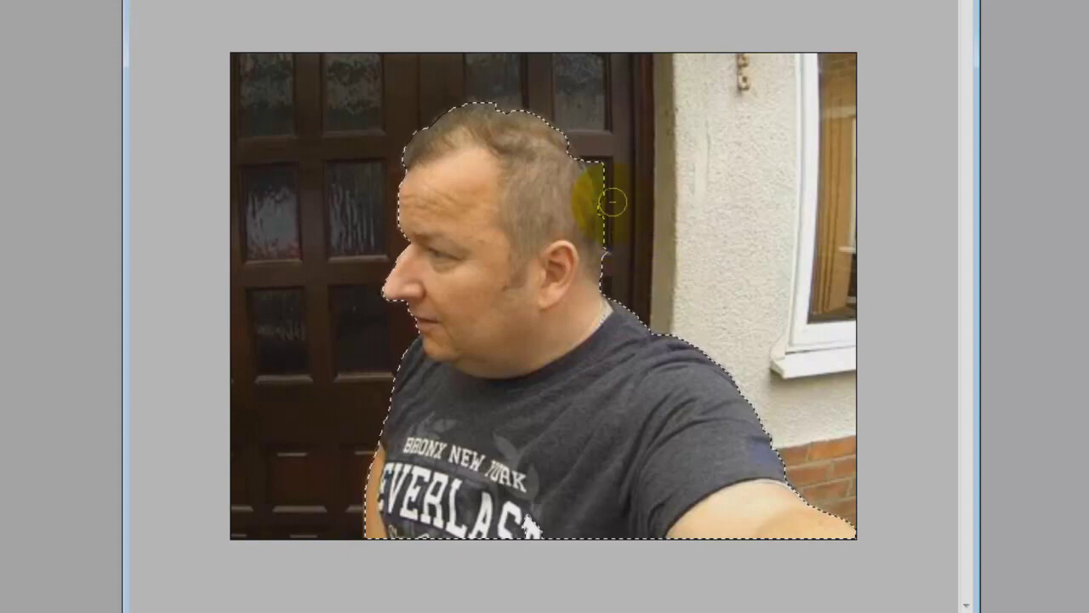
{"action": "mouse_move", "coordinate": [604, 174]}
{"action": "left_mouse_down"}
{"action": "mouse_move", "coordinate": [591, 147]}
{"action": "mouse_move", "coordinate": [591, 182]}
{"action": "mouse_move", "coordinate": [630, 246]}
{"action": "mouse_move", "coordinate": [625, 226]}
{"action": "mouse_move", "coordinate": [578, 210]}
{"action": "mouse_move", "coordinate": [570, 173]}
{"action": "mouse_move", "coordinate": [554, 168]}
{"action": "left_mouse_up"}
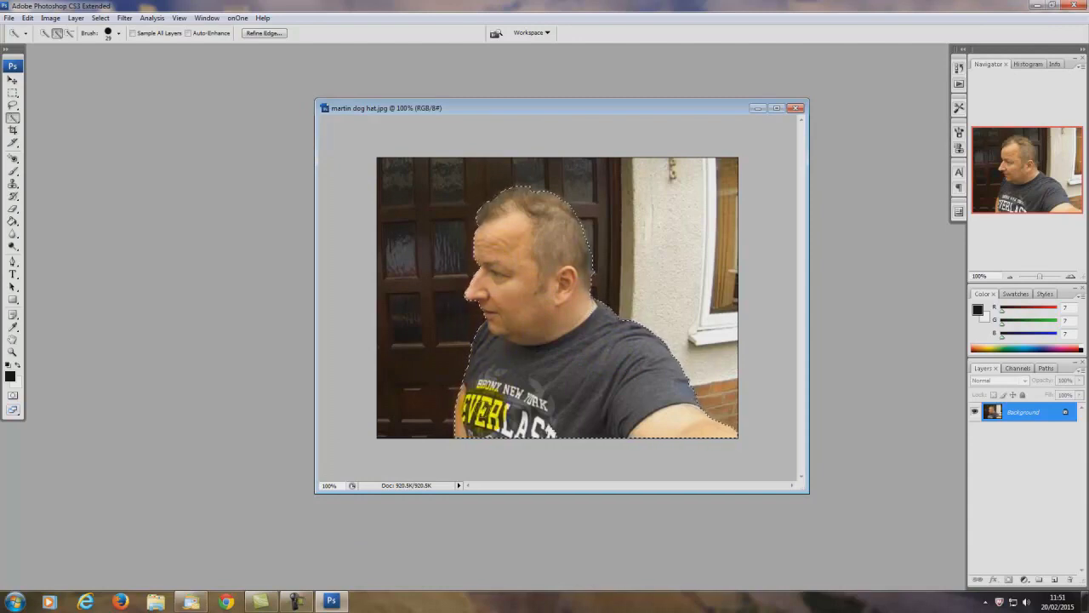
Invert the selection and delete the background around the man.
{"action": "left_click", "coordinate": [100, 18]}
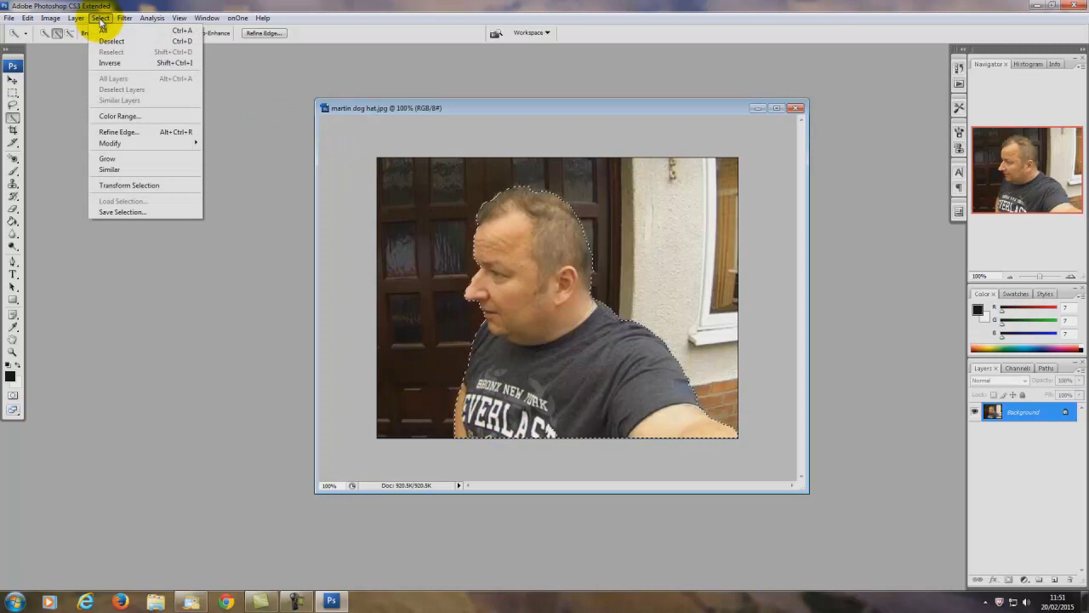
{"action": "left_click", "coordinate": [107, 64]}
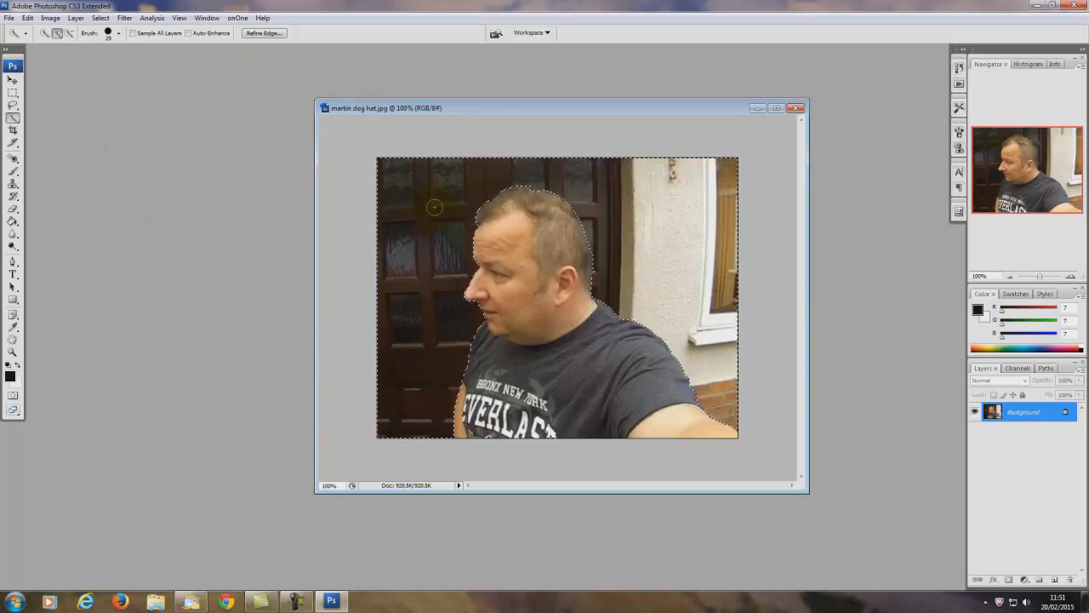
{"action": "key", "text": "Delete"}
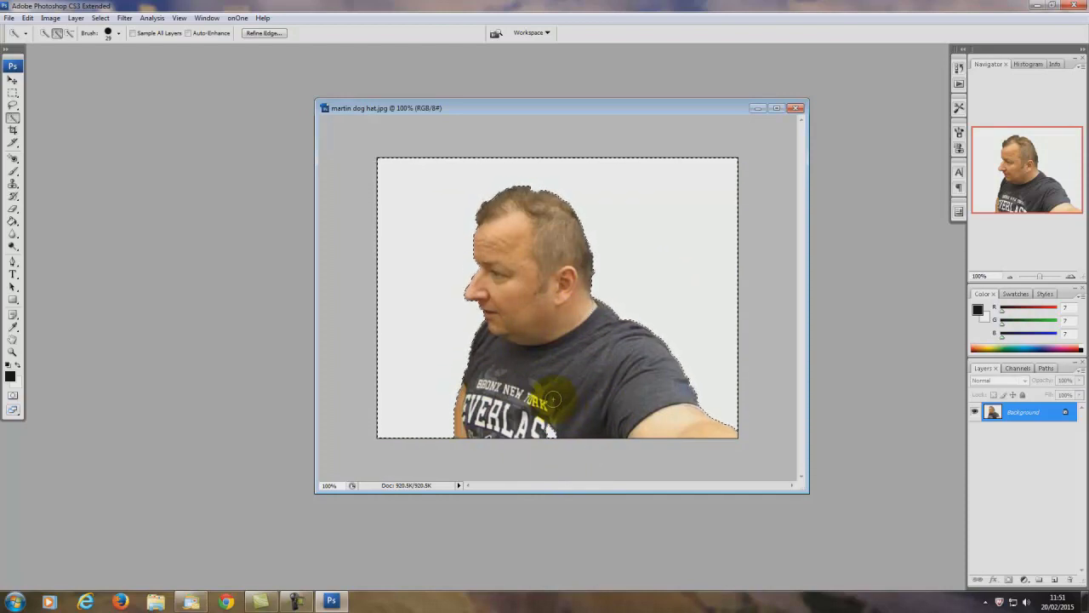
Invert the selection back to the man and set the foreground color to near-black 030303.
{"action": "left_click", "coordinate": [100, 18]}
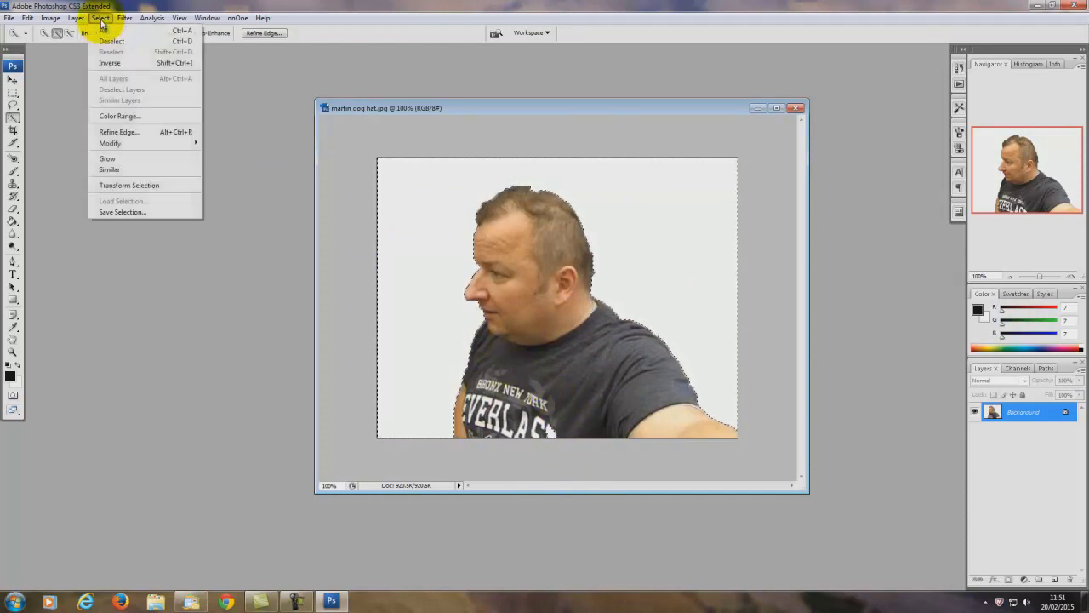
{"action": "left_click", "coordinate": [106, 64]}
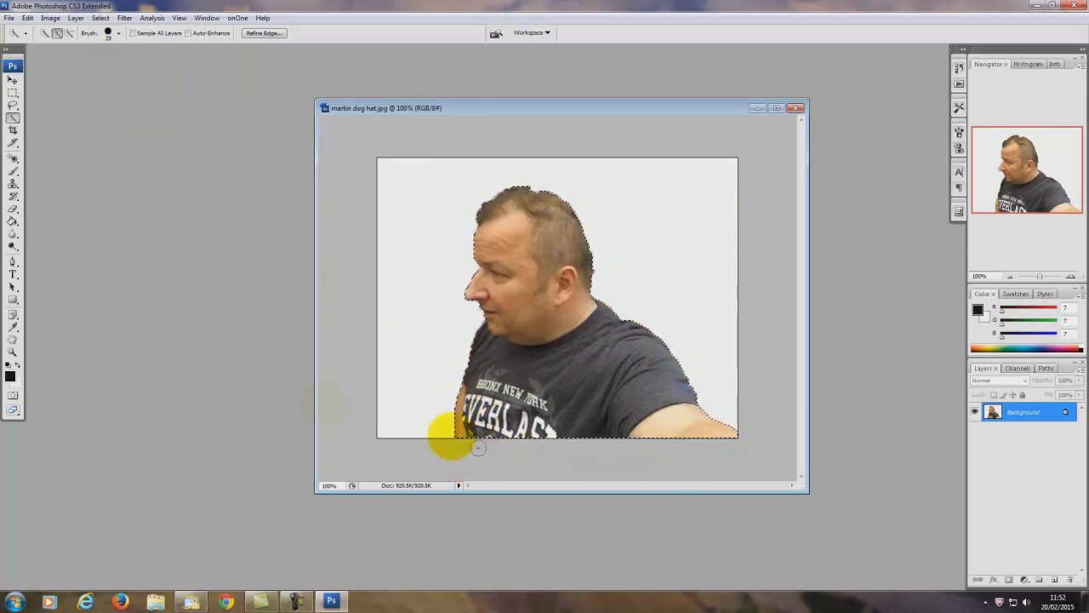
{"action": "left_click", "coordinate": [11, 378]}
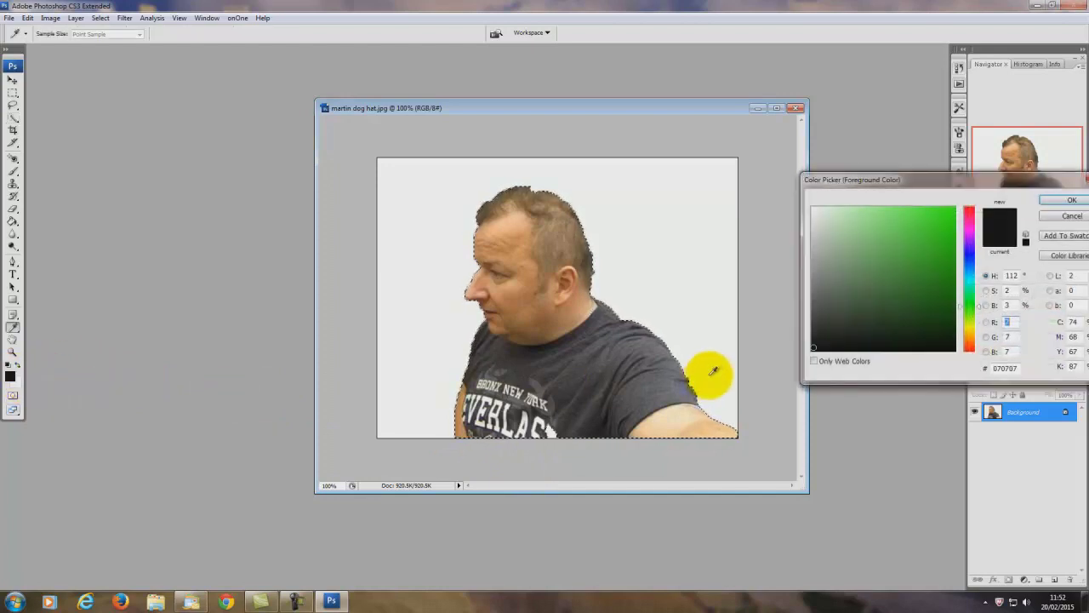
{"action": "left_click", "coordinate": [816, 348]}
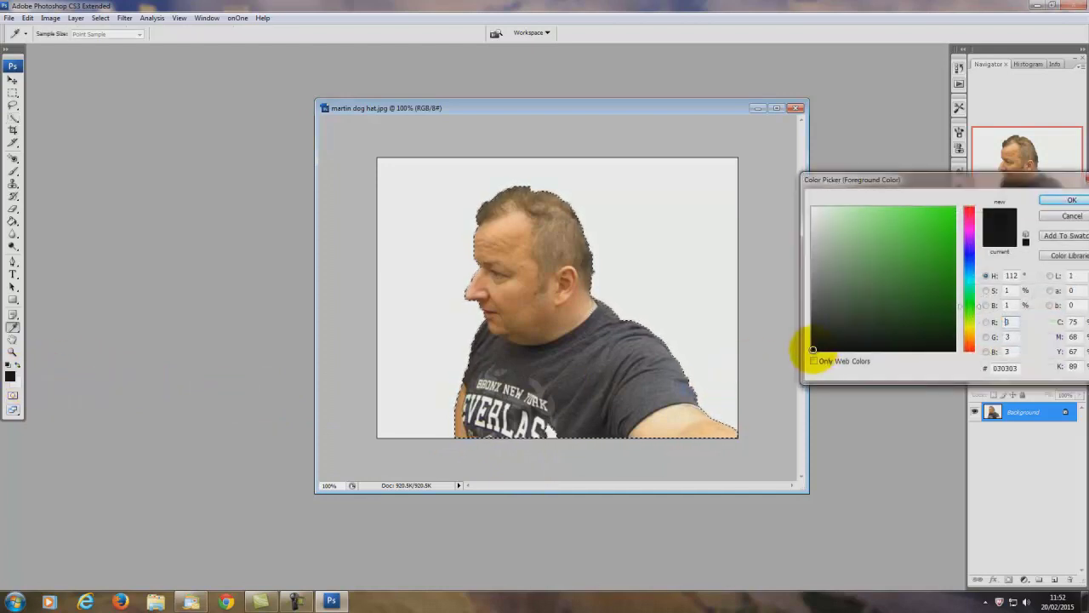
{"action": "left_click", "coordinate": [1056, 200]}
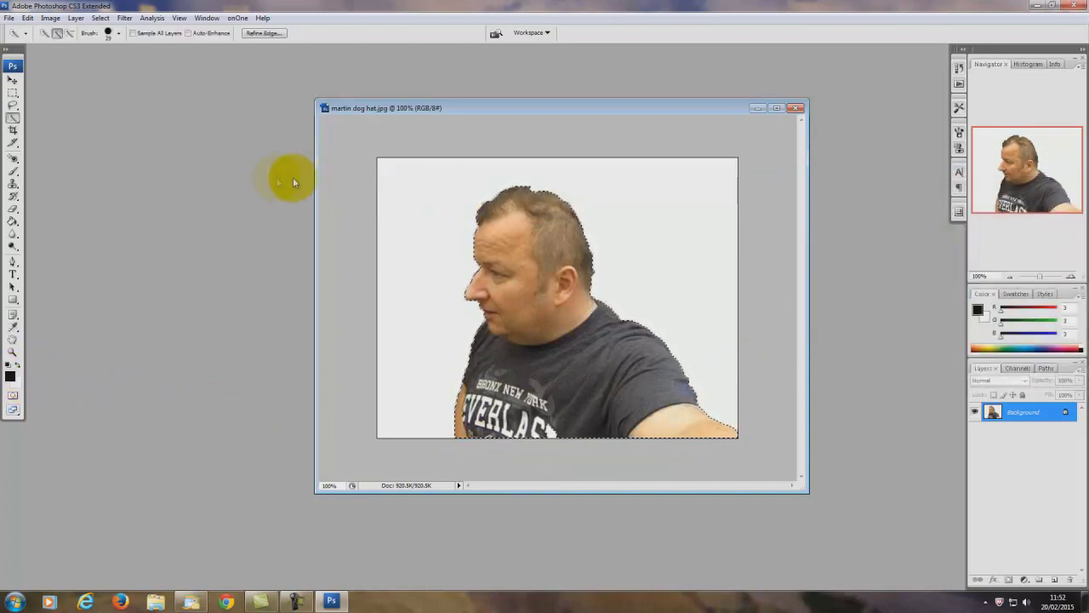
Paint the selected man solid black using a hard 162 px brush at 100% opacity.
{"action": "left_click", "coordinate": [15, 172]}
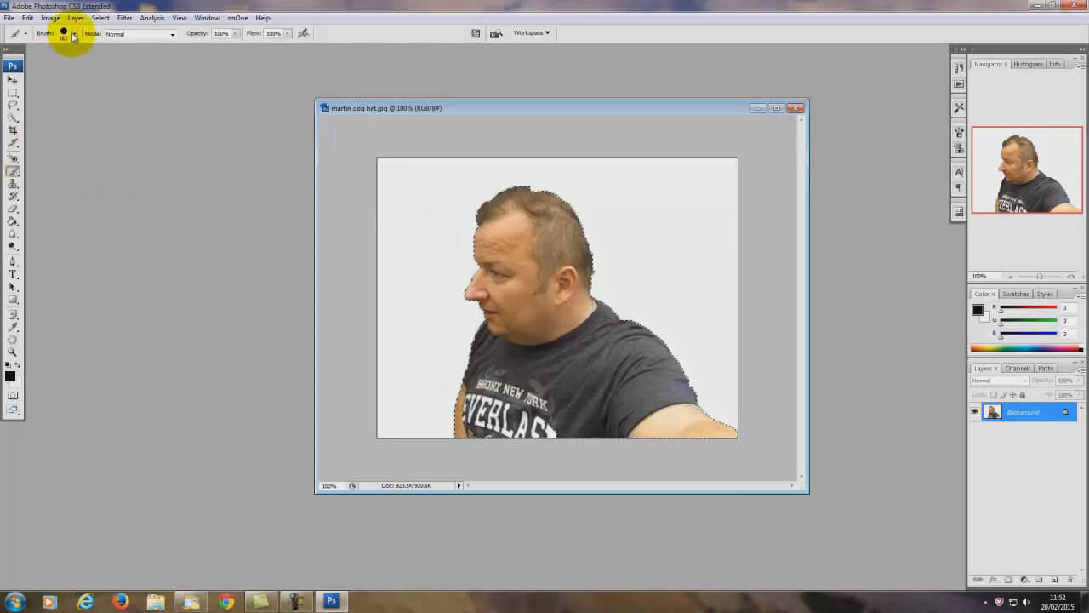
{"action": "left_click", "coordinate": [74, 34]}
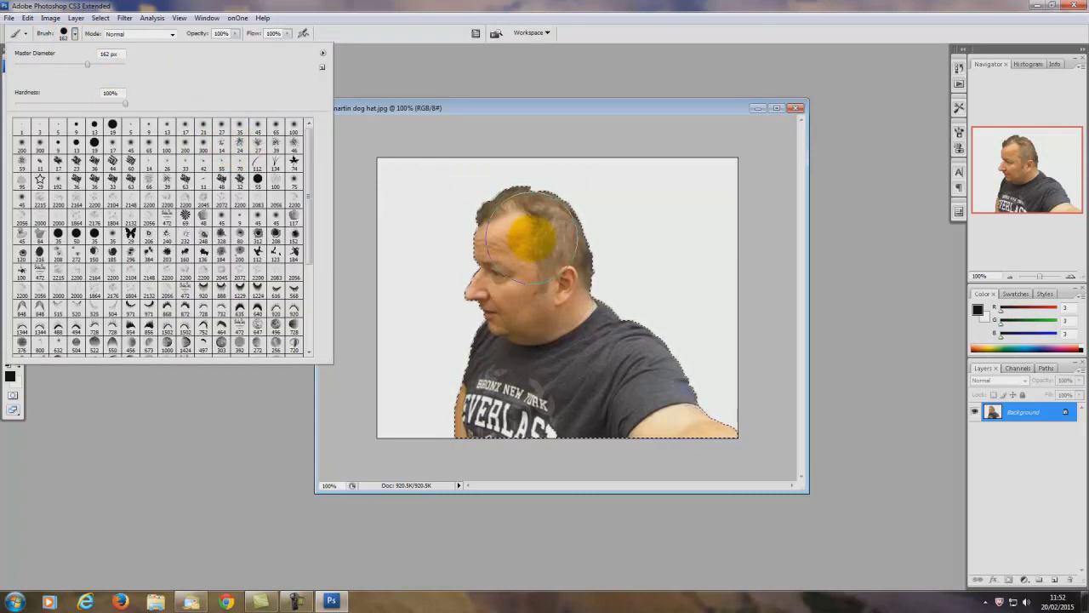
{"action": "left_click", "coordinate": [449, 214]}
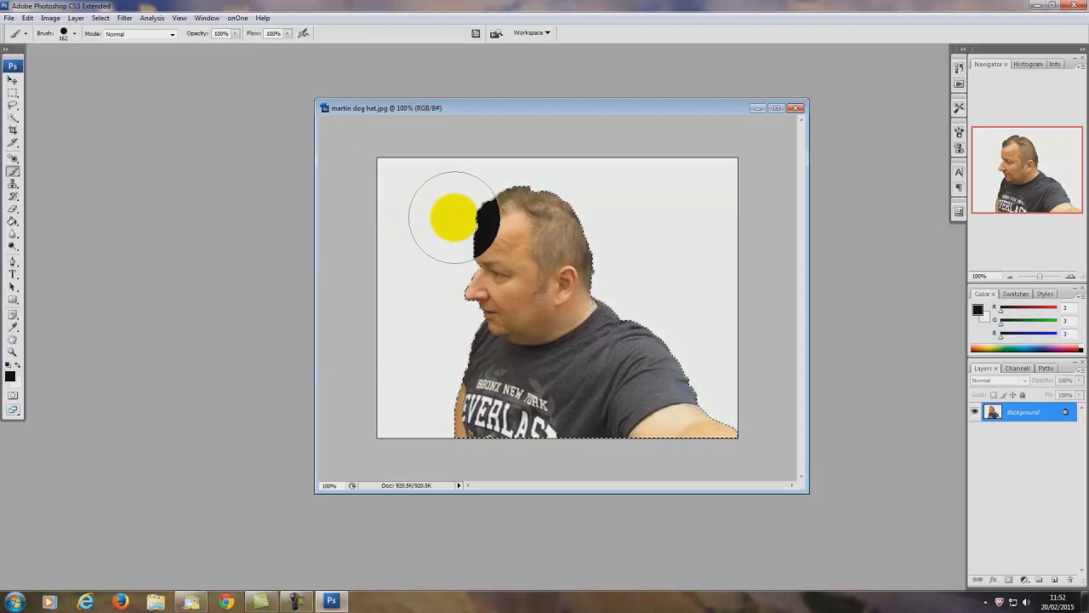
{"action": "mouse_move", "coordinate": [449, 214]}
{"action": "left_mouse_down"}
{"action": "mouse_move", "coordinate": [572, 211]}
{"action": "mouse_move", "coordinate": [464, 244]}
{"action": "mouse_move", "coordinate": [588, 255]}
{"action": "mouse_move", "coordinate": [454, 283]}
{"action": "mouse_move", "coordinate": [594, 304]}
{"action": "mouse_move", "coordinate": [462, 332]}
{"action": "mouse_move", "coordinate": [607, 321]}
{"action": "mouse_move", "coordinate": [635, 332]}
{"action": "left_mouse_up"}
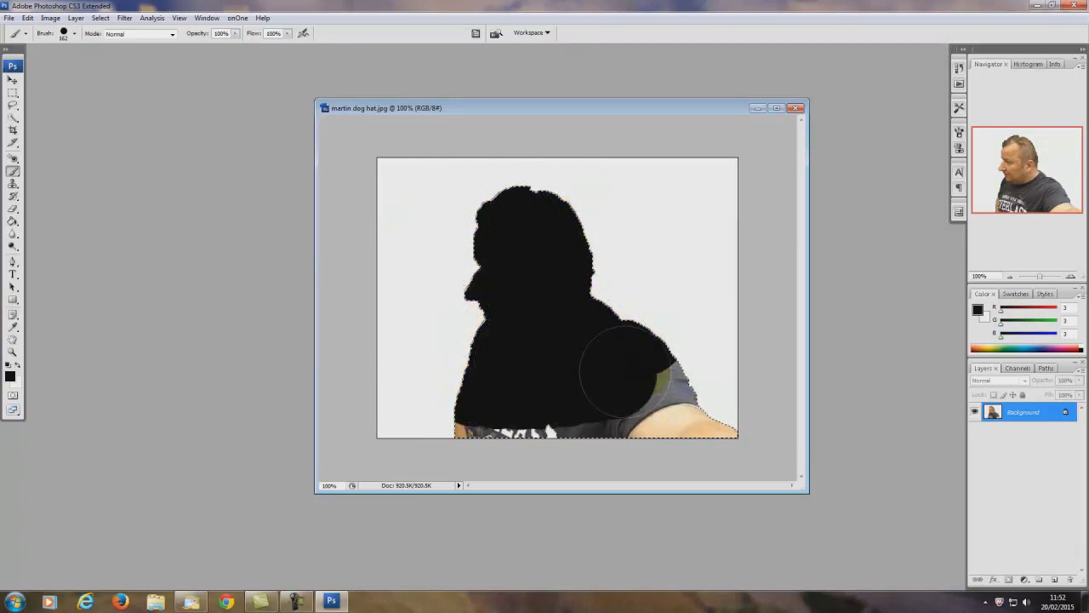
{"action": "mouse_move", "coordinate": [474, 426]}
{"action": "left_mouse_down"}
{"action": "mouse_move", "coordinate": [658, 427]}
{"action": "mouse_move", "coordinate": [621, 432]}
{"action": "left_mouse_up"}
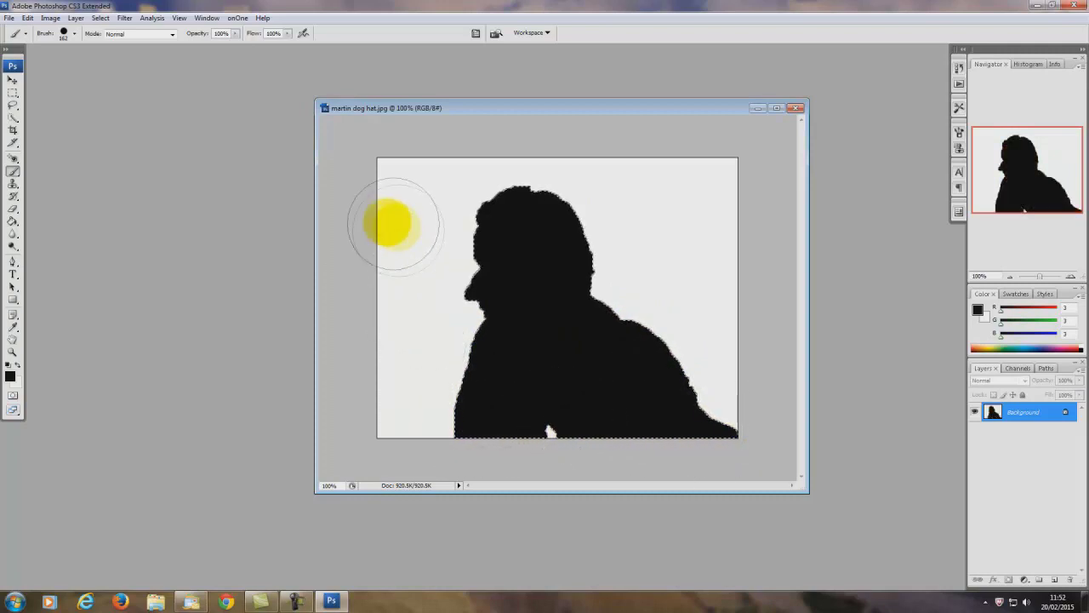
Deselect the man's silhouette and close its image.
{"action": "left_click", "coordinate": [13, 92]}
{"action": "left_click", "coordinate": [405, 252]}
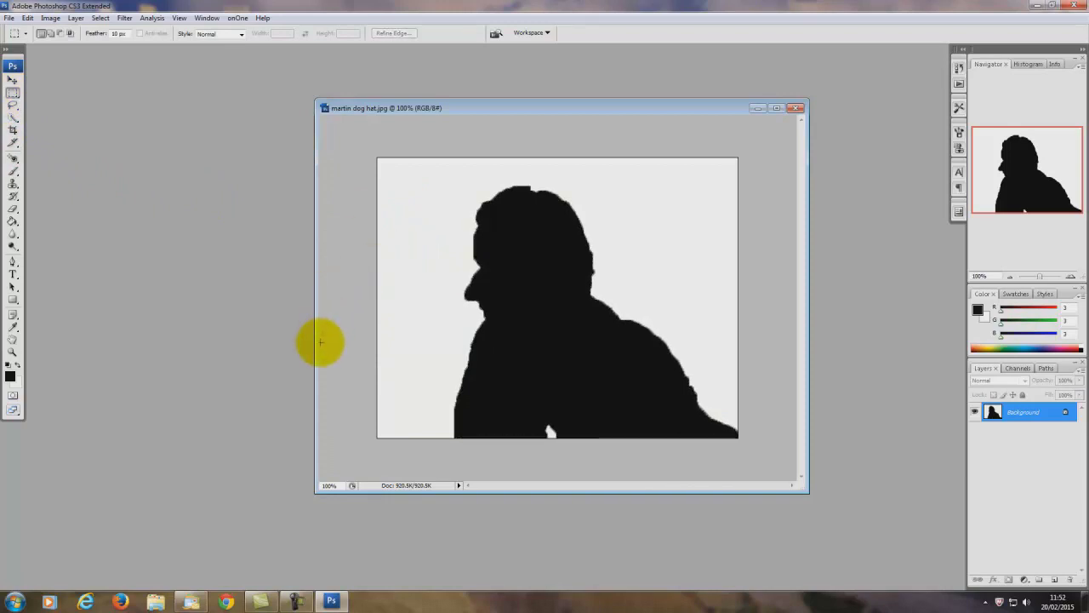
{"action": "left_click", "coordinate": [797, 109]}
{"action": "left_click", "coordinate": [545, 229]}
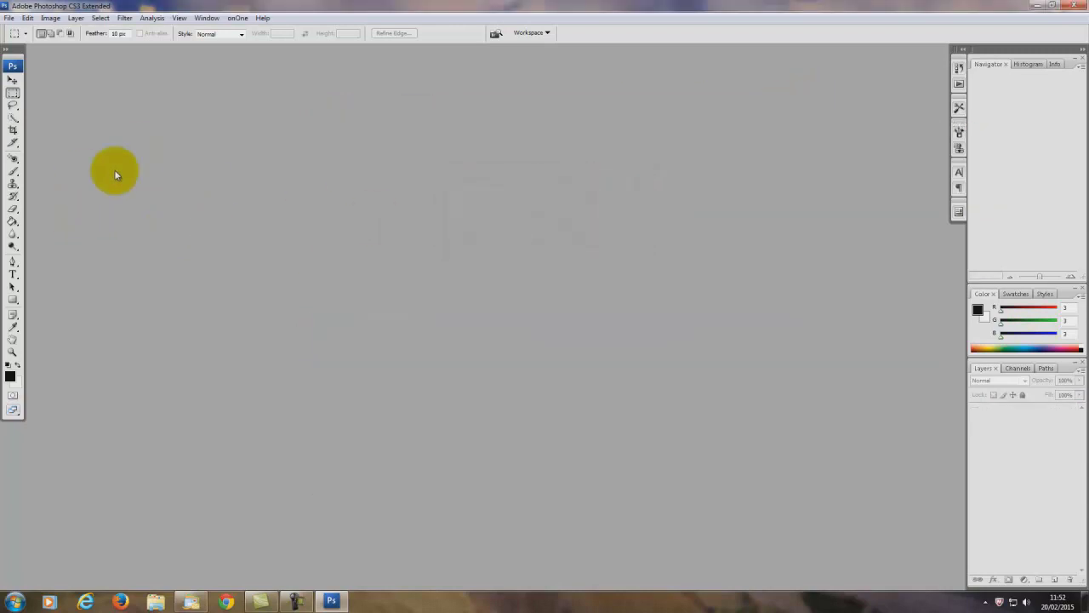
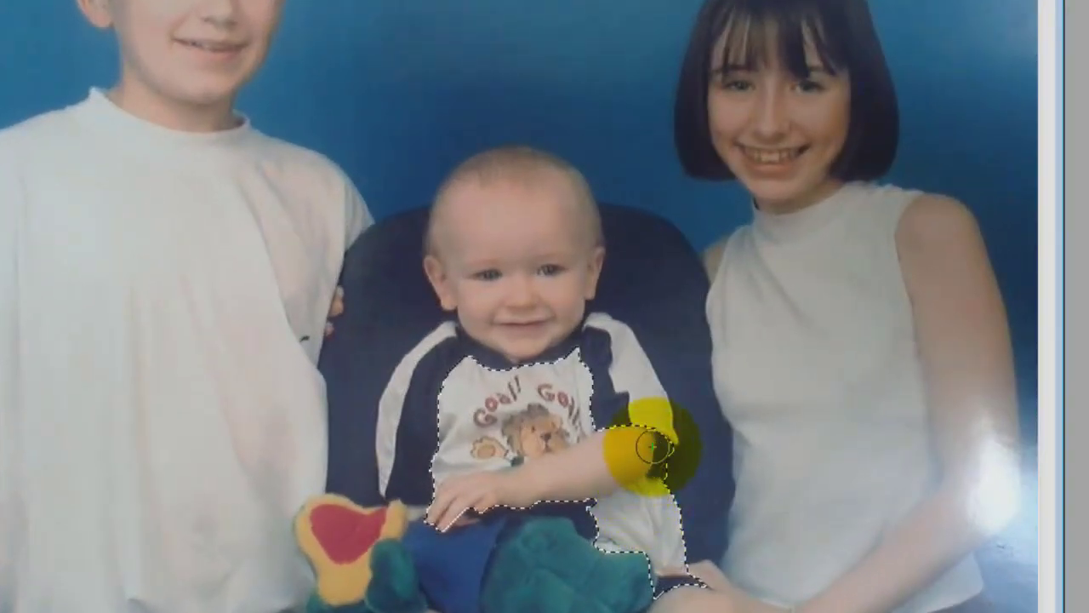
Refine the Quick Selection around the baby and the toys, subtracting the areas outside their edges.
{"action": "mouse_move", "coordinate": [653, 445]}
{"action": "left_mouse_down"}
{"action": "mouse_move", "coordinate": [634, 389]}
{"action": "mouse_move", "coordinate": [571, 309]}
{"action": "mouse_move", "coordinate": [577, 232]}
{"action": "mouse_move", "coordinate": [499, 231]}
{"action": "mouse_move", "coordinate": [454, 244]}
{"action": "mouse_move", "coordinate": [473, 315]}
{"action": "mouse_move", "coordinate": [427, 390]}
{"action": "mouse_move", "coordinate": [422, 493]}
{"action": "mouse_move", "coordinate": [386, 526]}
{"action": "mouse_move", "coordinate": [307, 510]}
{"action": "mouse_move", "coordinate": [322, 519]}
{"action": "mouse_move", "coordinate": [320, 595]}
{"action": "mouse_move", "coordinate": [336, 610]}
{"action": "mouse_move", "coordinate": [427, 591]}
{"action": "mouse_move", "coordinate": [490, 608]}
{"action": "mouse_move", "coordinate": [596, 587]}
{"action": "mouse_move", "coordinate": [688, 606]}
{"action": "left_mouse_up"}
{"action": "mouse_move", "coordinate": [289, 562]}
{"action": "left_mouse_down"}
{"action": "mouse_move", "coordinate": [275, 579]}
{"action": "mouse_move", "coordinate": [285, 585]}
{"action": "mouse_move", "coordinate": [272, 571]}
{"action": "mouse_move", "coordinate": [267, 579]}
{"action": "mouse_move", "coordinate": [299, 584]}
{"action": "left_mouse_up"}
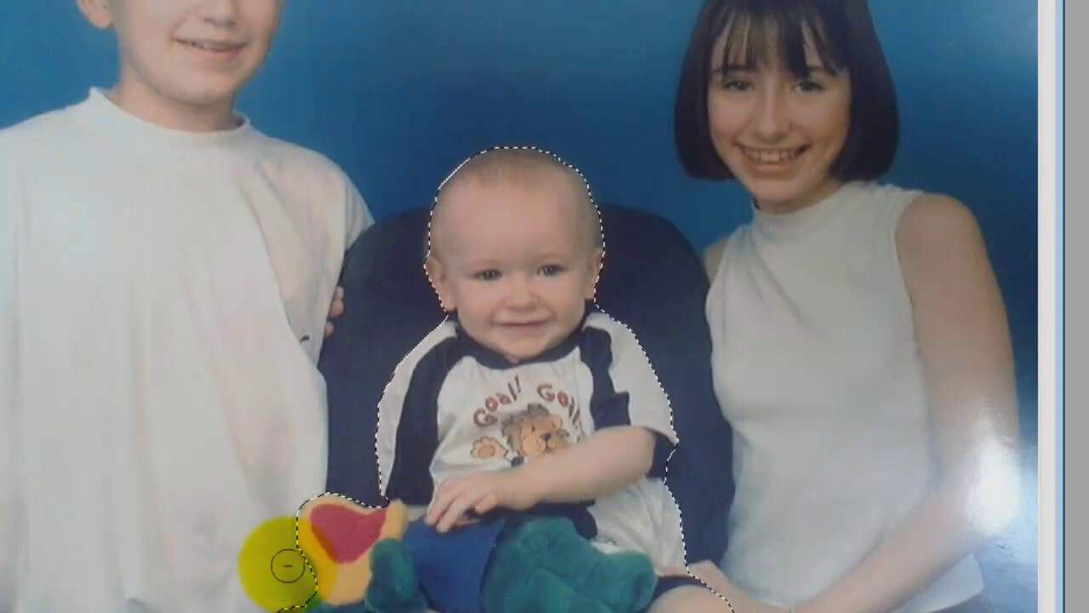
{"action": "left_click_drag", "start_coordinate": [279, 562], "coordinate": [272, 564]}
{"action": "left_click_drag", "start_coordinate": [284, 226], "coordinate": [297, 273]}
{"action": "left_click", "coordinate": [730, 213]}
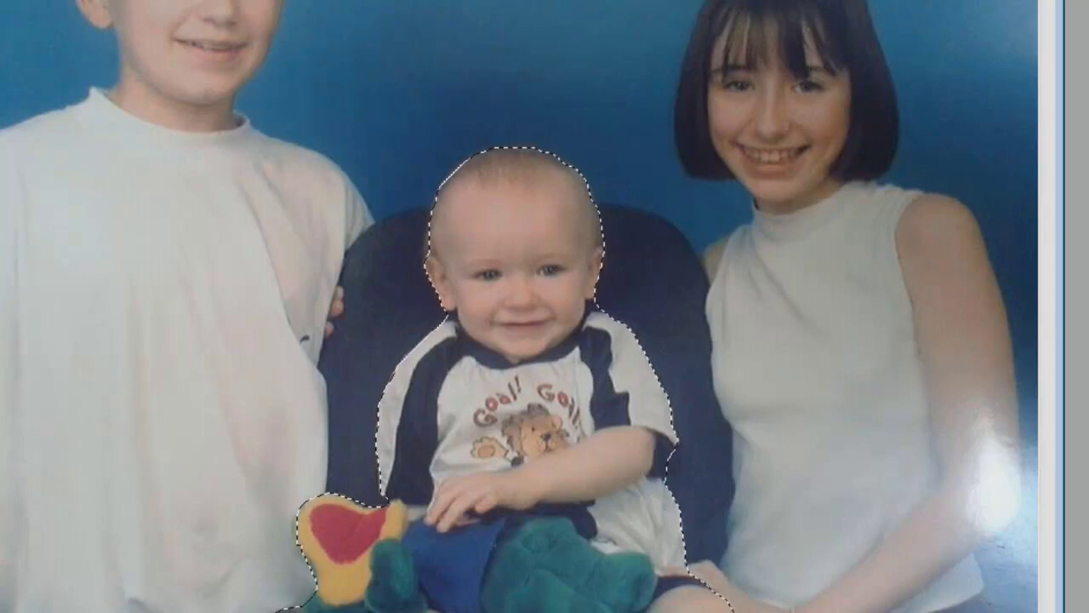
Invert the selection and delete everything around the baby.
{"action": "left_click", "coordinate": [97, 1]}
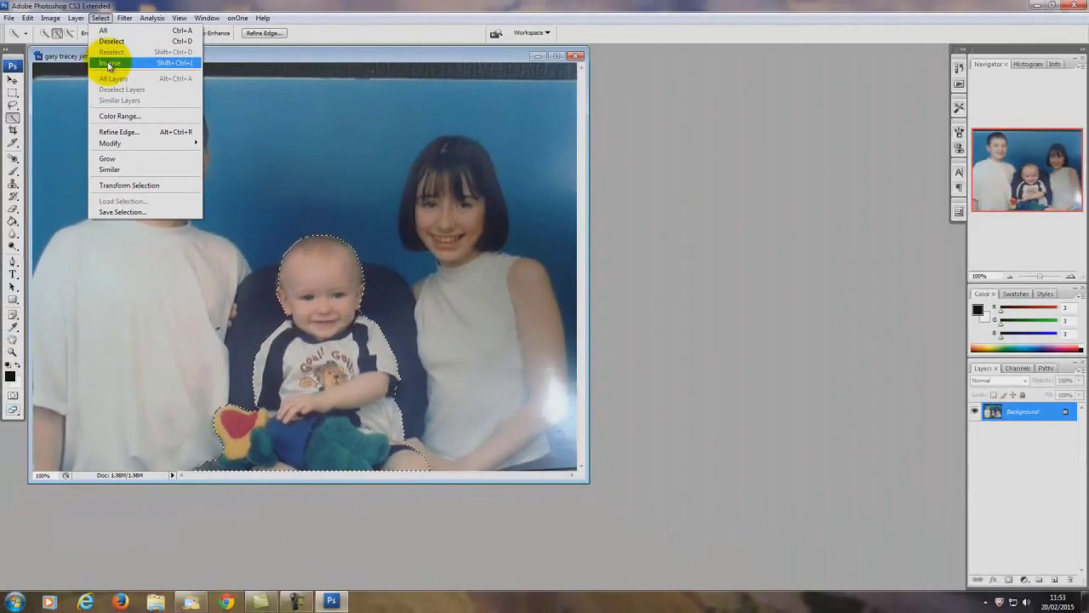
{"action": "left_click", "coordinate": [107, 48]}
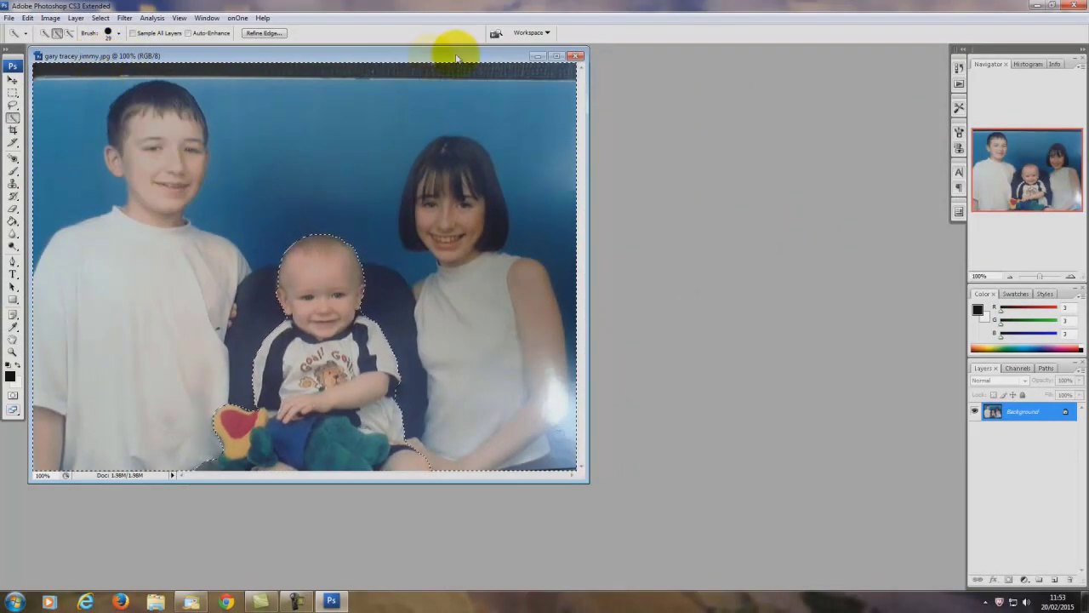
{"action": "key", "text": "Delete"}
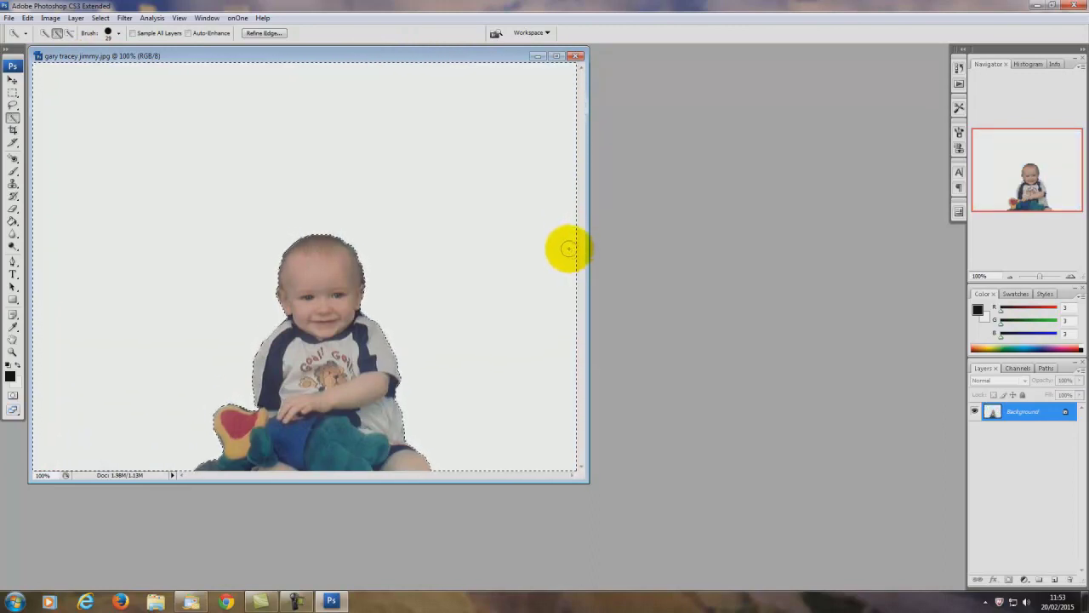
Invert the selection back to the baby and paint the figure and toys solid black with the 162 px brush.
{"action": "left_click", "coordinate": [101, 19]}
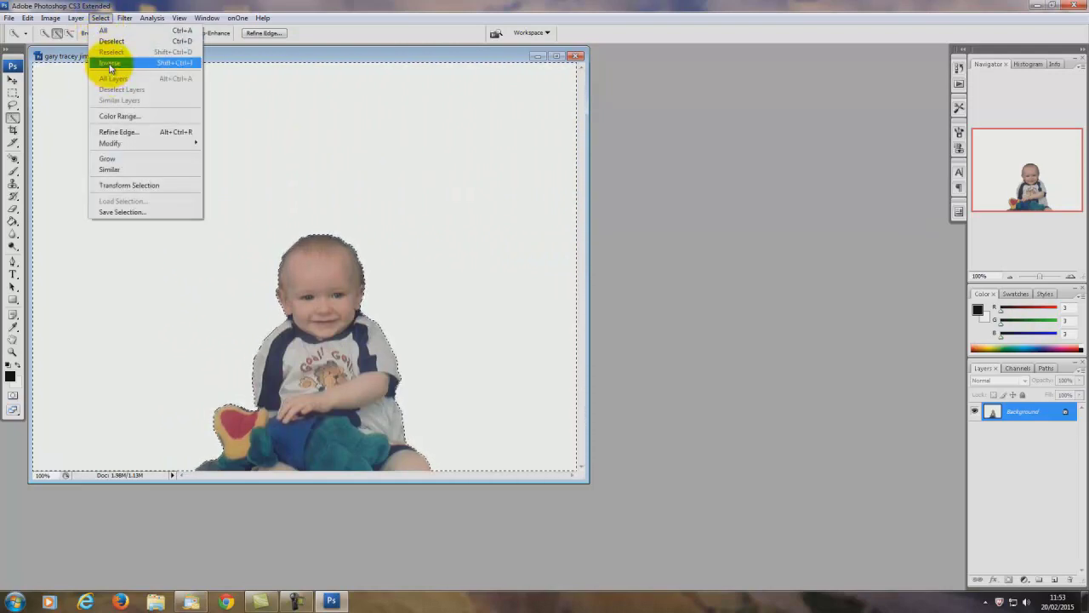
{"action": "left_click", "coordinate": [107, 67]}
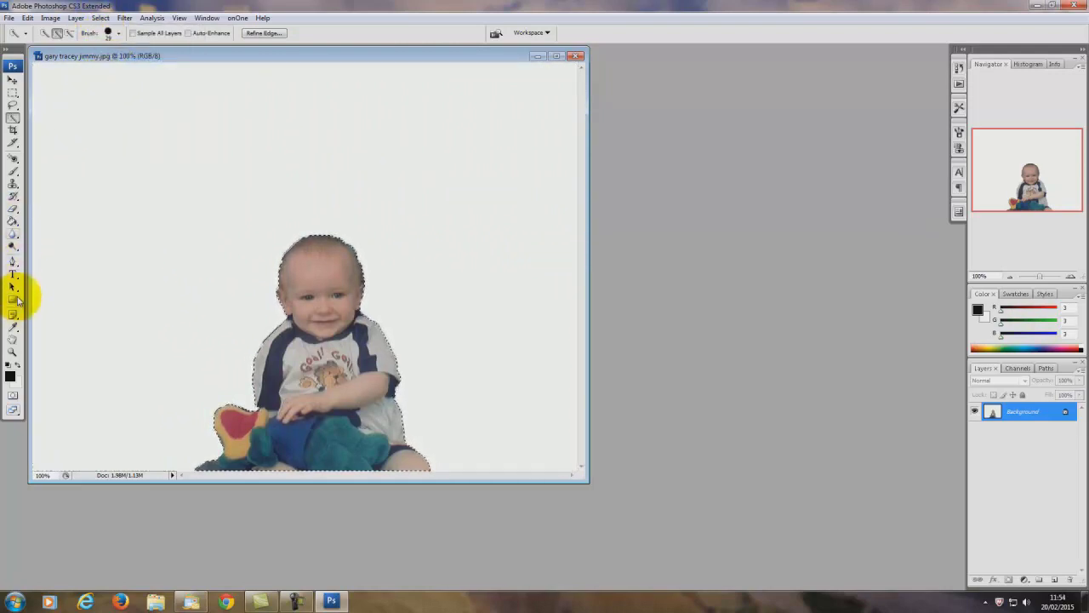
{"action": "left_click", "coordinate": [13, 172]}
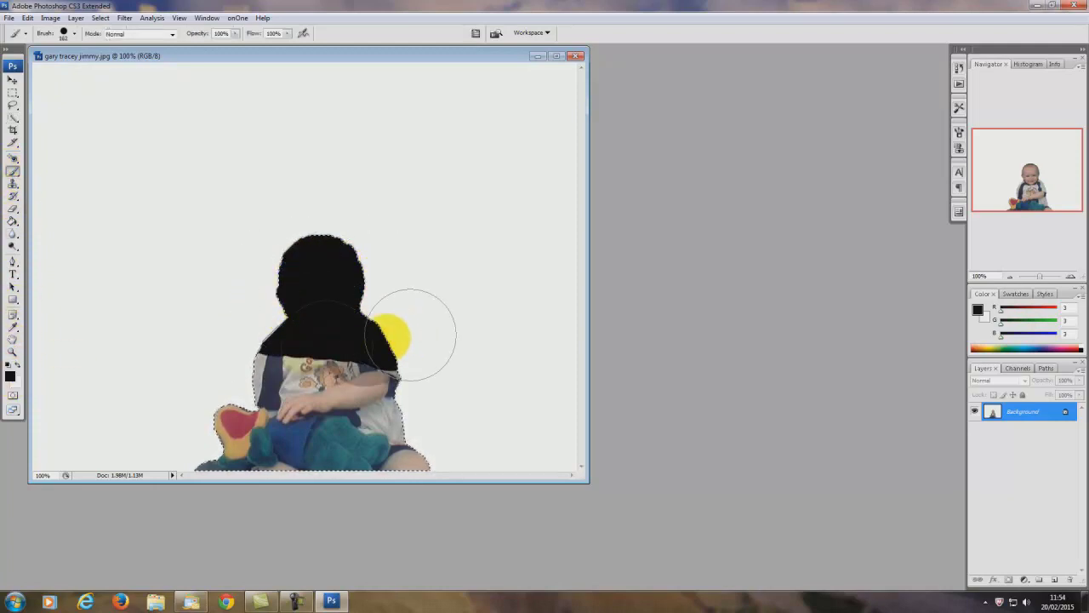
{"action": "left_click_drag", "start_coordinate": [410, 335], "coordinate": [330, 392]}
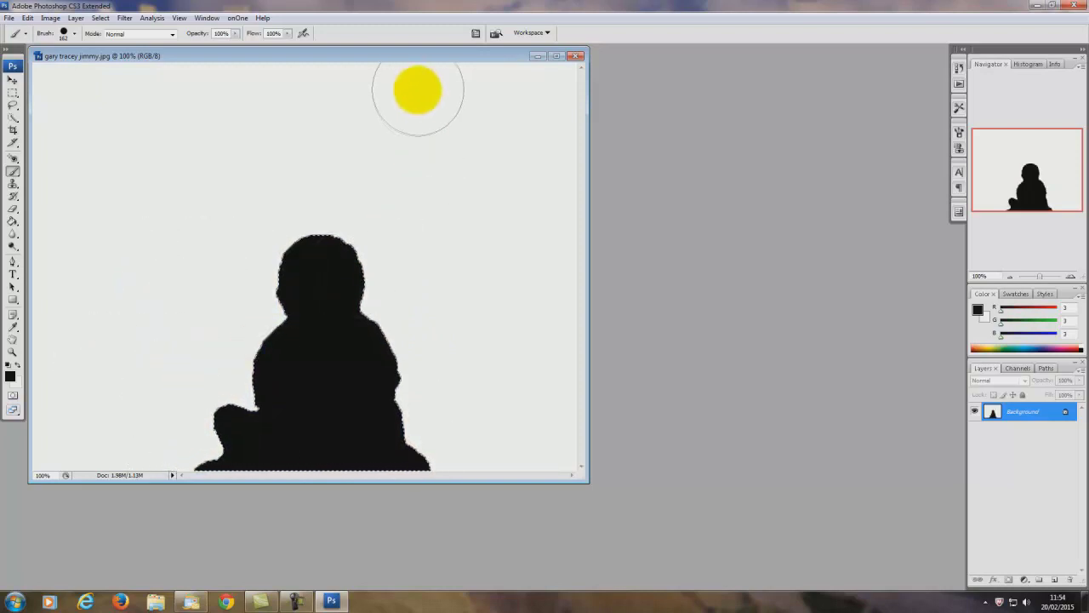
{"action": "left_click", "coordinate": [12, 92]}
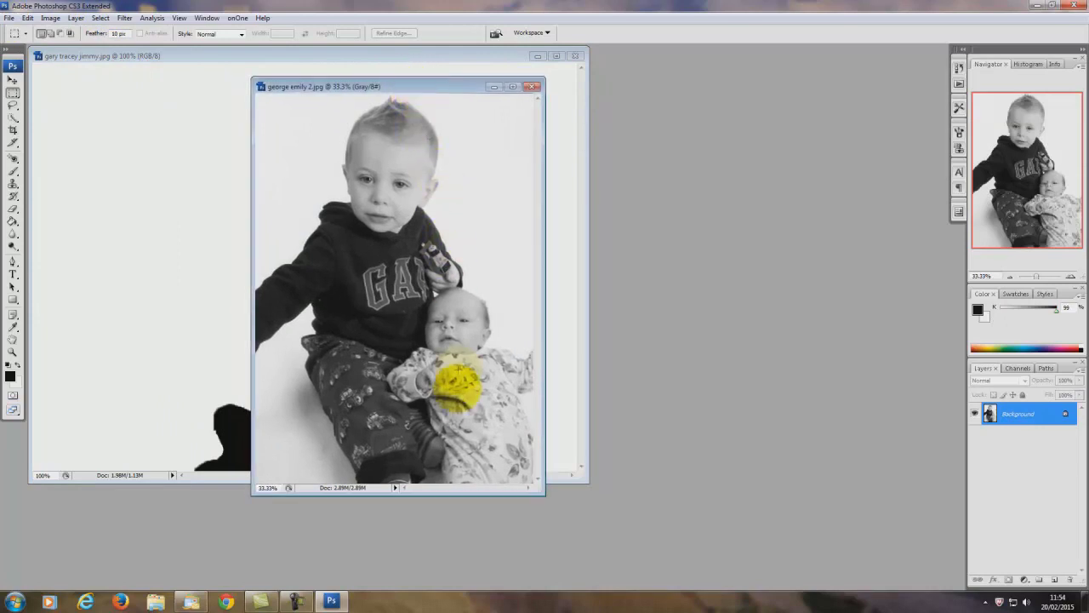
Enlarge the two children's image window, then raise the photo's contrast to +100 and slightly lower its brightness.
{"action": "left_click_drag", "start_coordinate": [539, 491], "coordinate": [617, 534]}
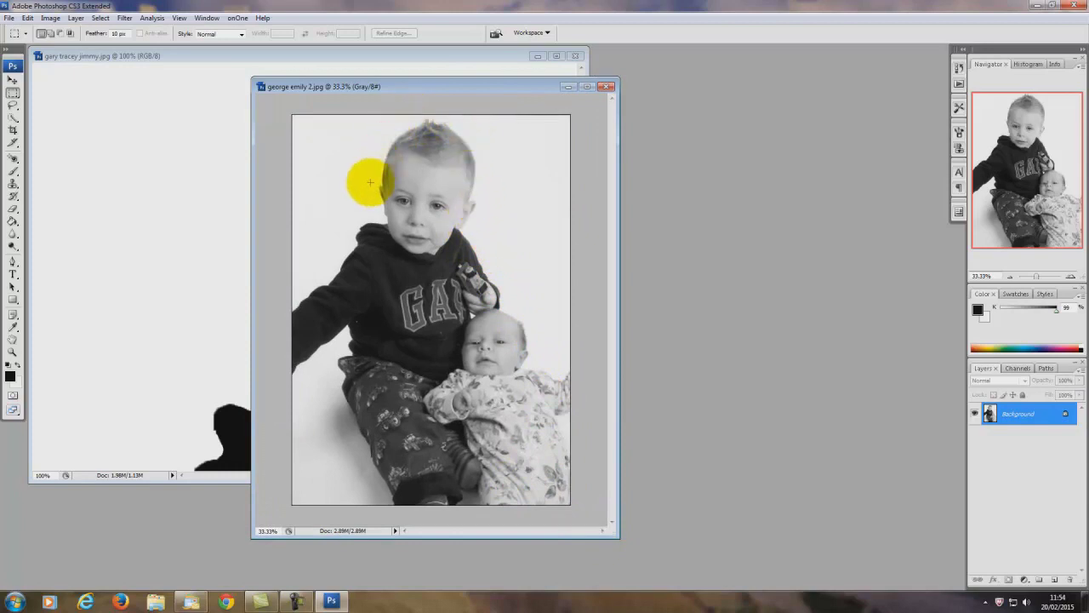
{"action": "left_click", "coordinate": [50, 18]}
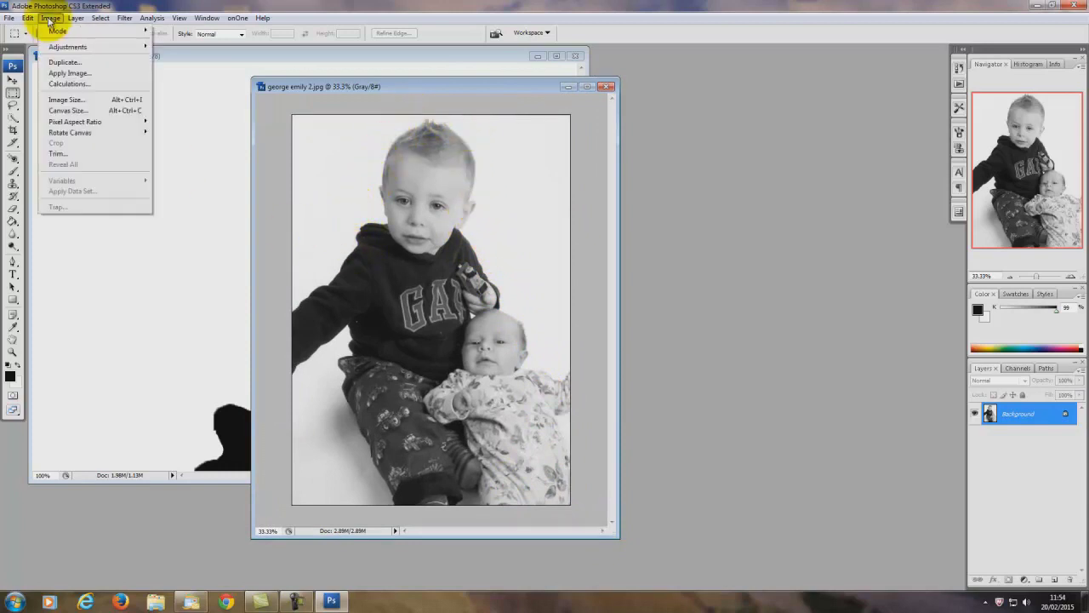
{"action": "mouse_move", "coordinate": [53, 47]}
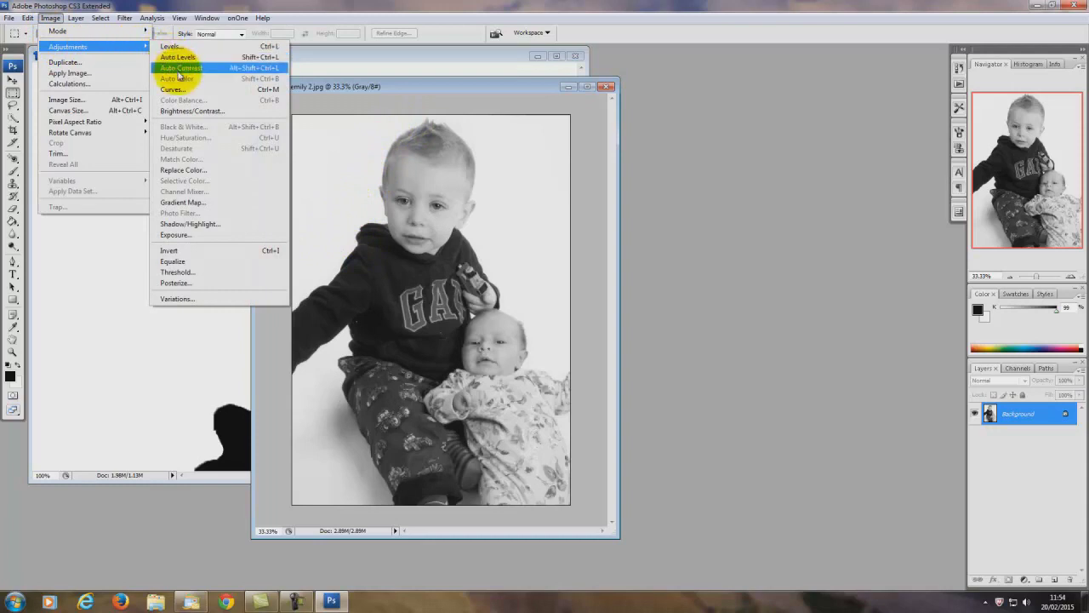
{"action": "left_click", "coordinate": [188, 112]}
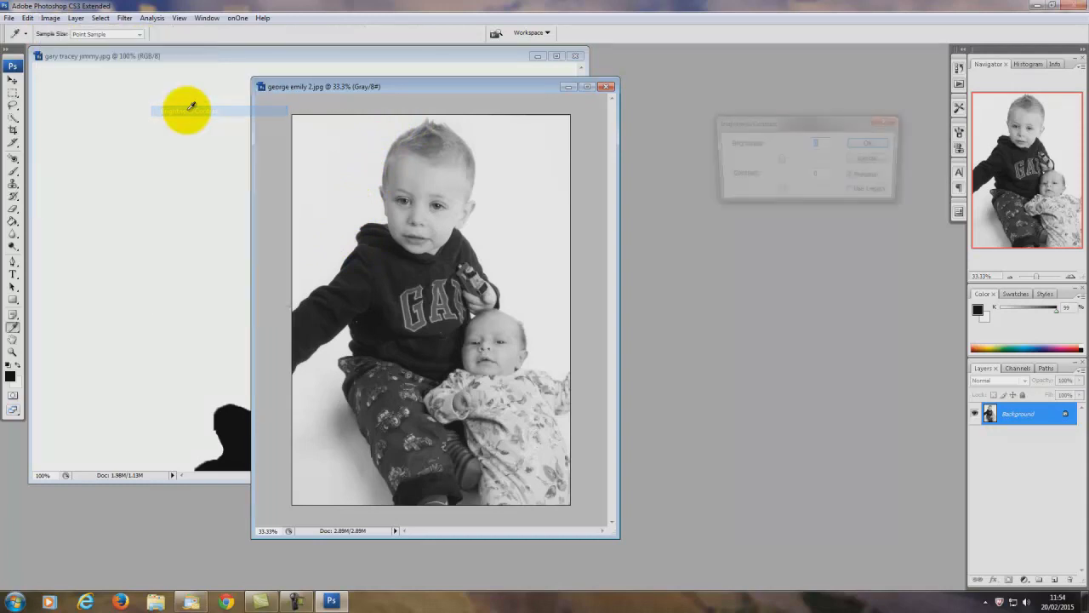
{"action": "left_click_drag", "start_coordinate": [781, 193], "coordinate": [861, 201]}
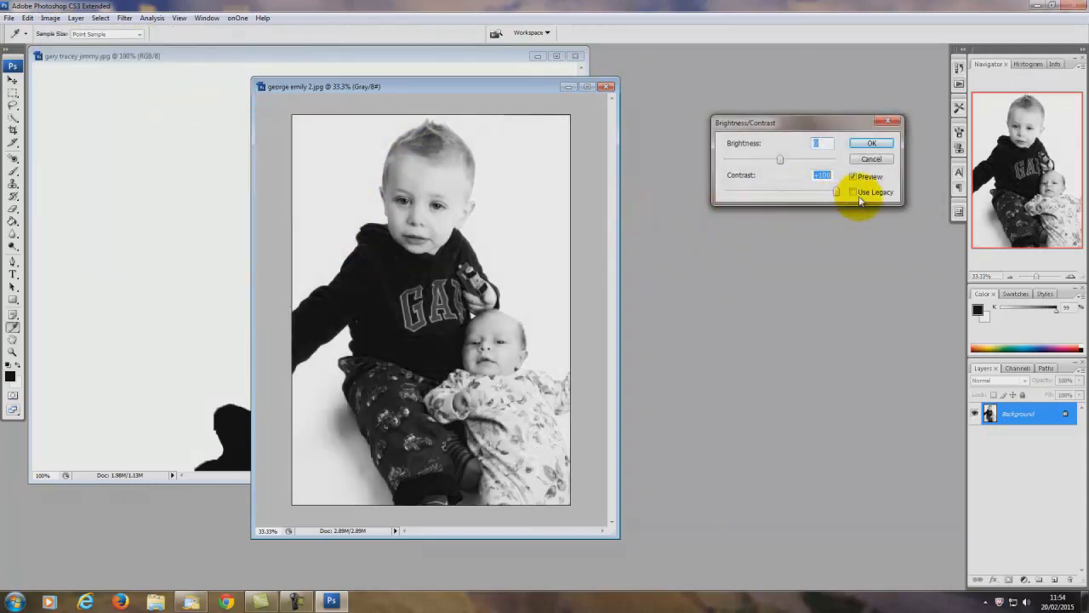
{"action": "left_click_drag", "start_coordinate": [781, 162], "coordinate": [772, 163]}
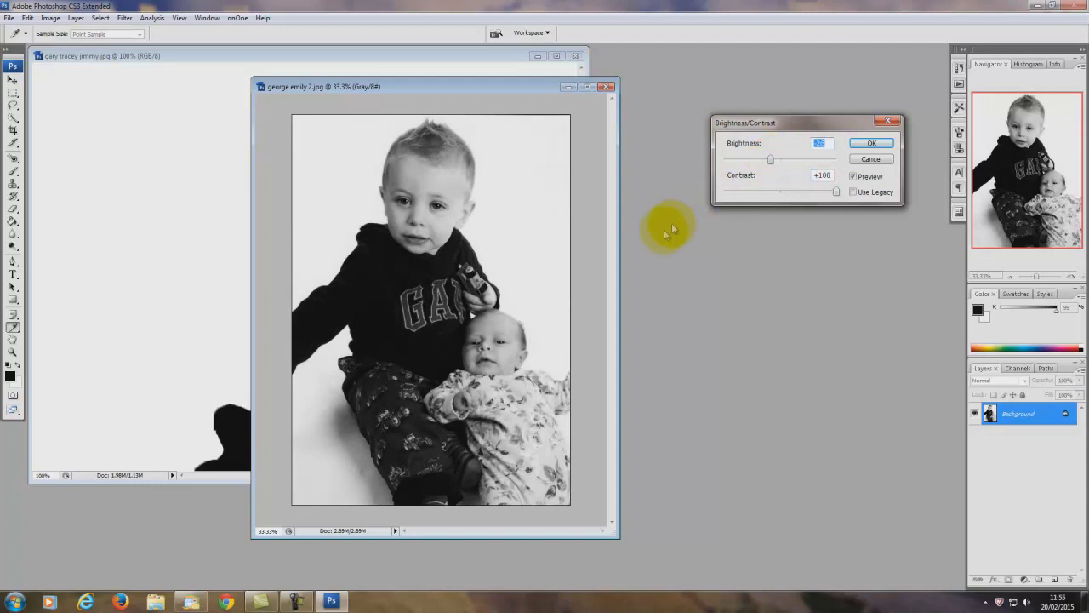
{"action": "left_click", "coordinate": [875, 143]}
Select both children, including their clothes and the toy car, using the Quick Selection tool with a 104 px brush.
{"action": "key", "text": "m"}
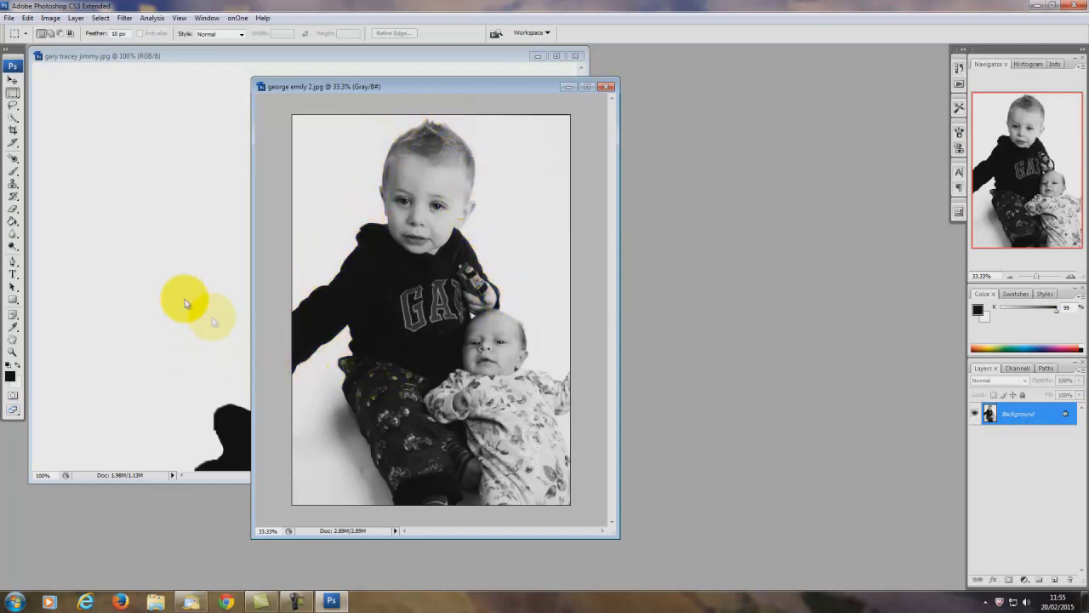
{"action": "left_click", "coordinate": [12, 122]}
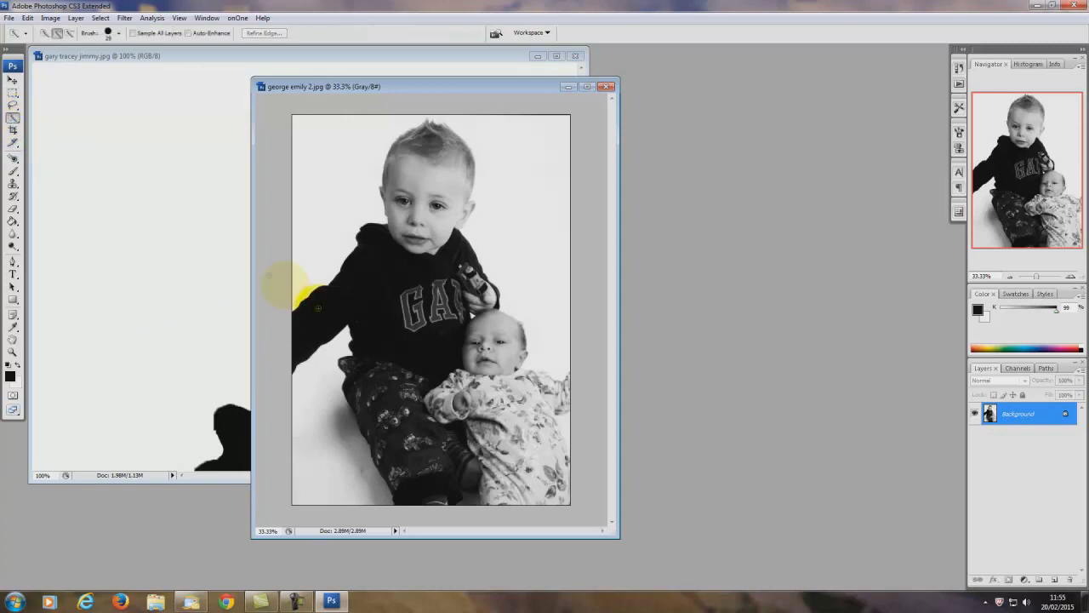
{"action": "left_click", "coordinate": [118, 33]}
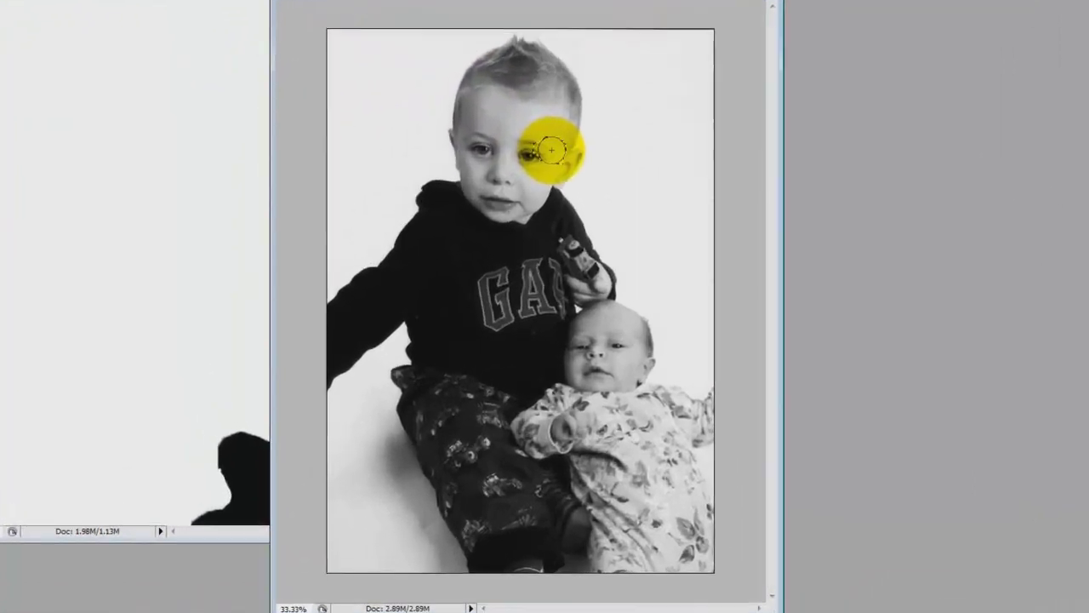
{"action": "left_click_drag", "start_coordinate": [551, 150], "coordinate": [561, 130]}
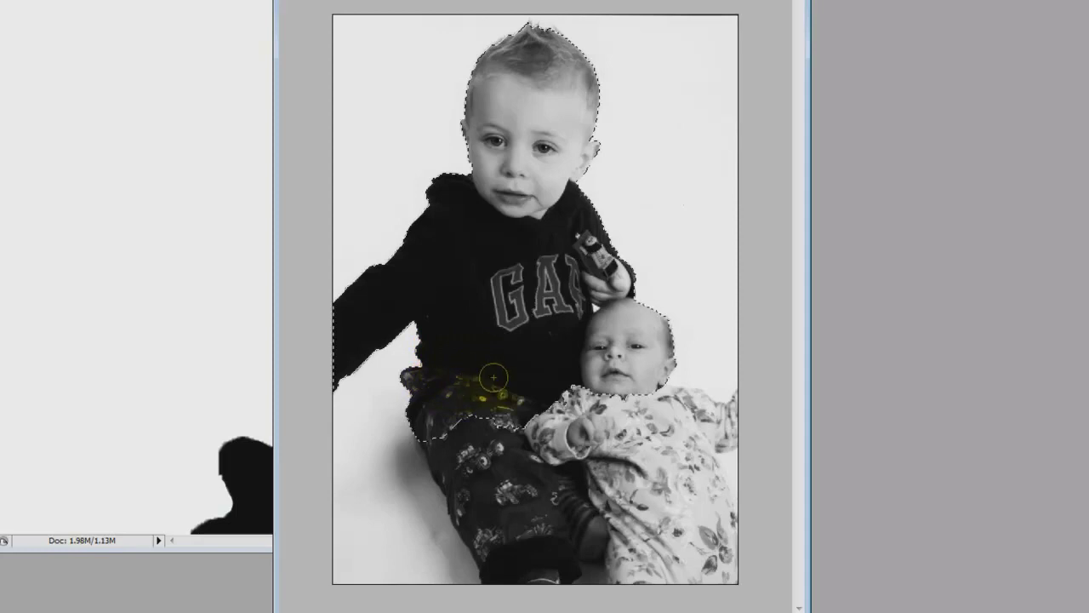
{"action": "mouse_move", "coordinate": [499, 386]}
{"action": "left_mouse_down"}
{"action": "mouse_move", "coordinate": [618, 428]}
{"action": "mouse_move", "coordinate": [677, 425]}
{"action": "mouse_move", "coordinate": [683, 407]}
{"action": "mouse_move", "coordinate": [729, 417]}
{"action": "mouse_move", "coordinate": [695, 408]}
{"action": "mouse_move", "coordinate": [693, 469]}
{"action": "mouse_move", "coordinate": [717, 514]}
{"action": "mouse_move", "coordinate": [710, 538]}
{"action": "mouse_move", "coordinate": [655, 571]}
{"action": "mouse_move", "coordinate": [633, 528]}
{"action": "mouse_move", "coordinate": [587, 506]}
{"action": "mouse_move", "coordinate": [606, 466]}
{"action": "mouse_move", "coordinate": [576, 413]}
{"action": "left_mouse_up"}
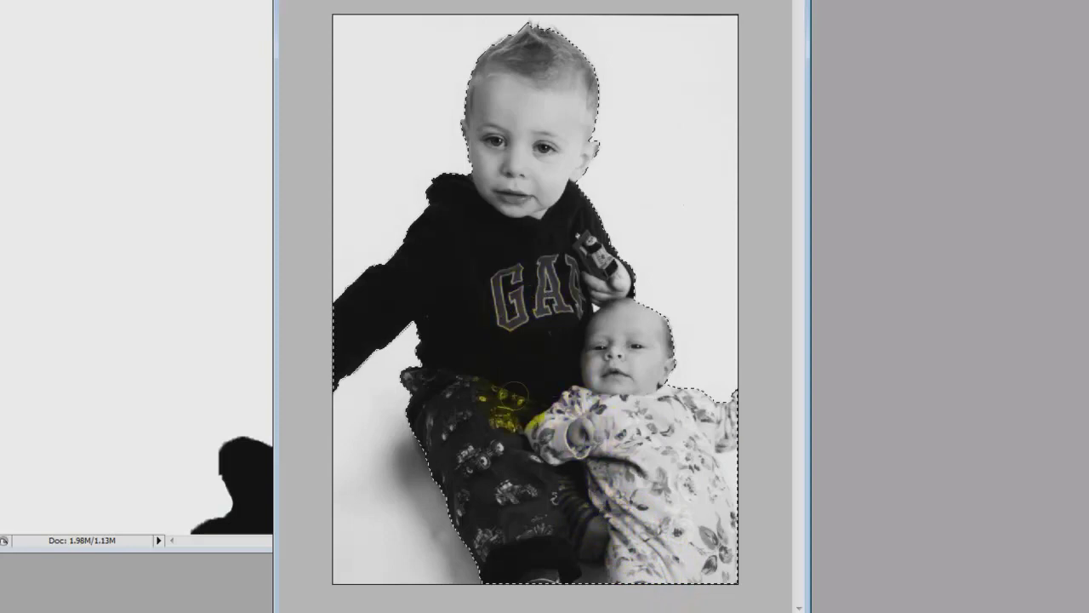
{"action": "mouse_move", "coordinate": [520, 414]}
{"action": "left_mouse_down"}
{"action": "mouse_move", "coordinate": [536, 402]}
{"action": "mouse_move", "coordinate": [518, 126]}
{"action": "mouse_move", "coordinate": [460, 44]}
{"action": "mouse_move", "coordinate": [588, 250]}
{"action": "mouse_move", "coordinate": [438, 48]}
{"action": "left_mouse_up"}
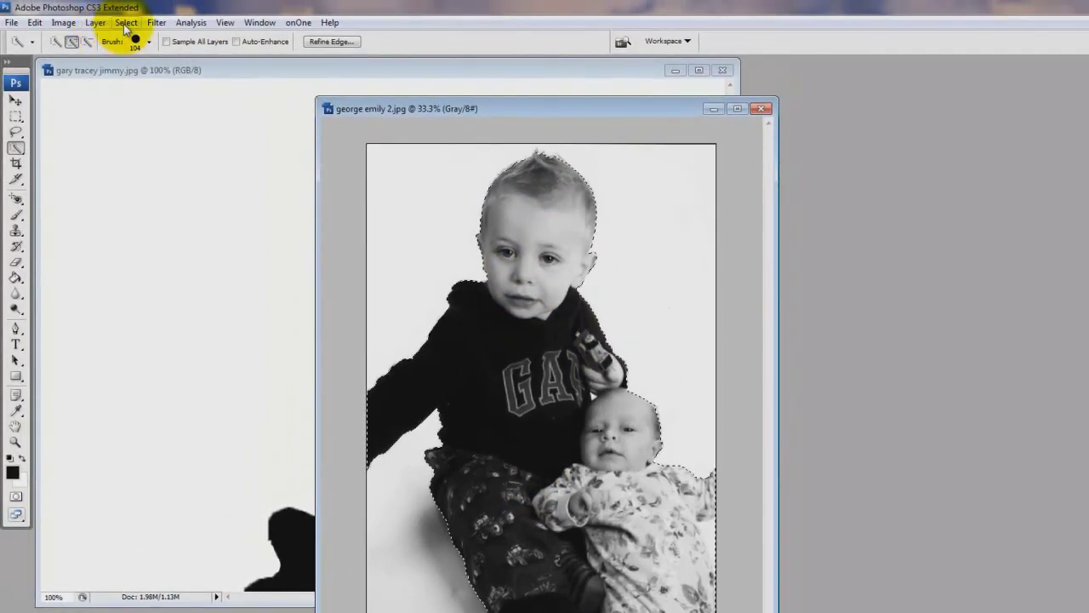
Invert the selection and delete the background around the two children.
{"action": "left_click", "coordinate": [126, 23]}
{"action": "left_click", "coordinate": [125, 74]}
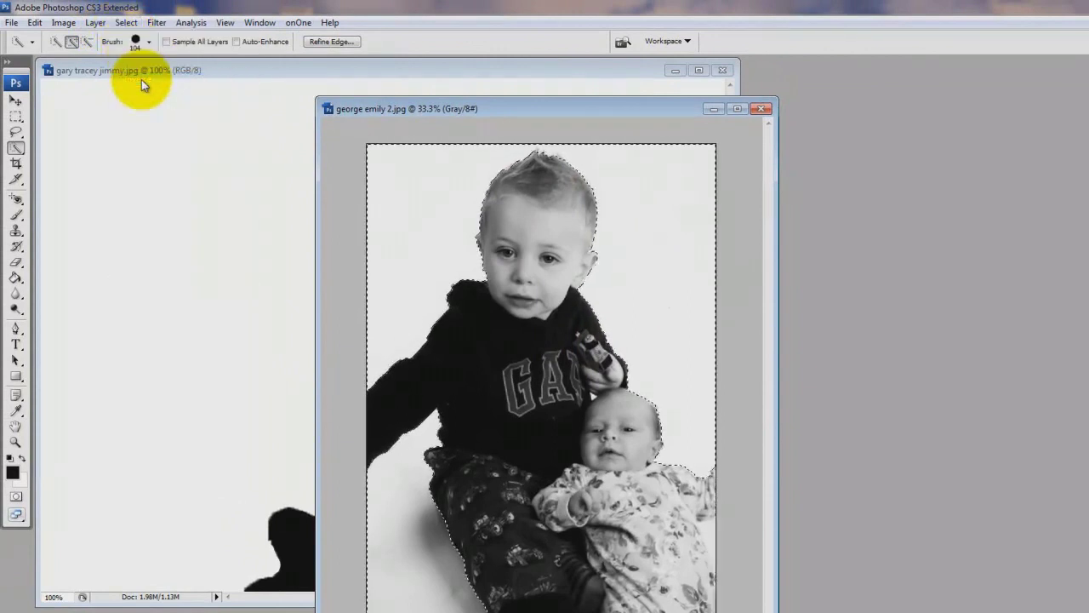
{"action": "key", "text": "Delete"}
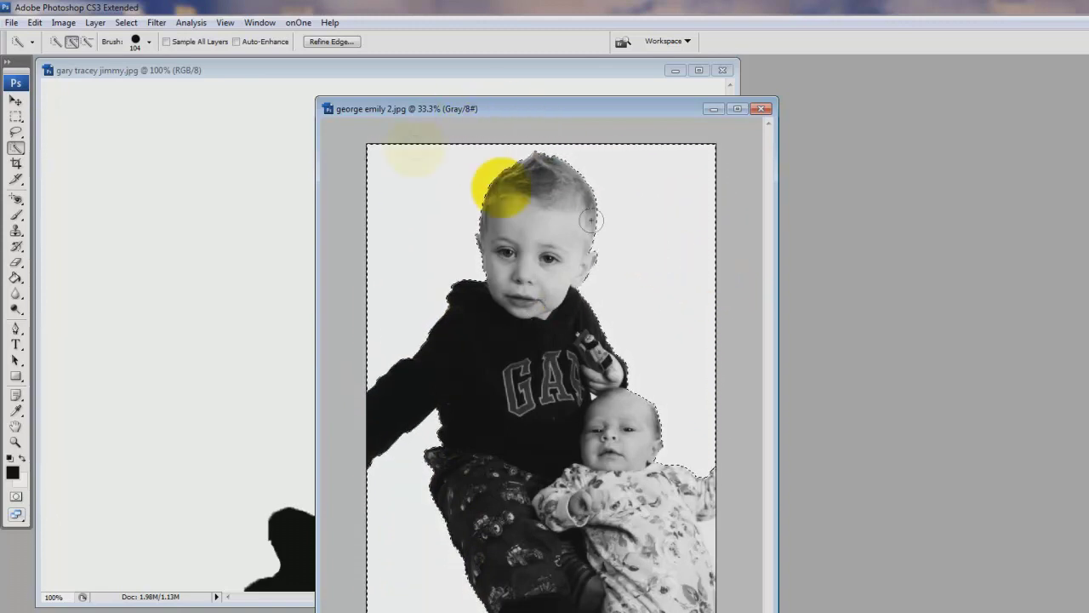
Invert the selection back to the two children and set the Brush's foreground colour to near-black #040404.
{"action": "left_click", "coordinate": [127, 24]}
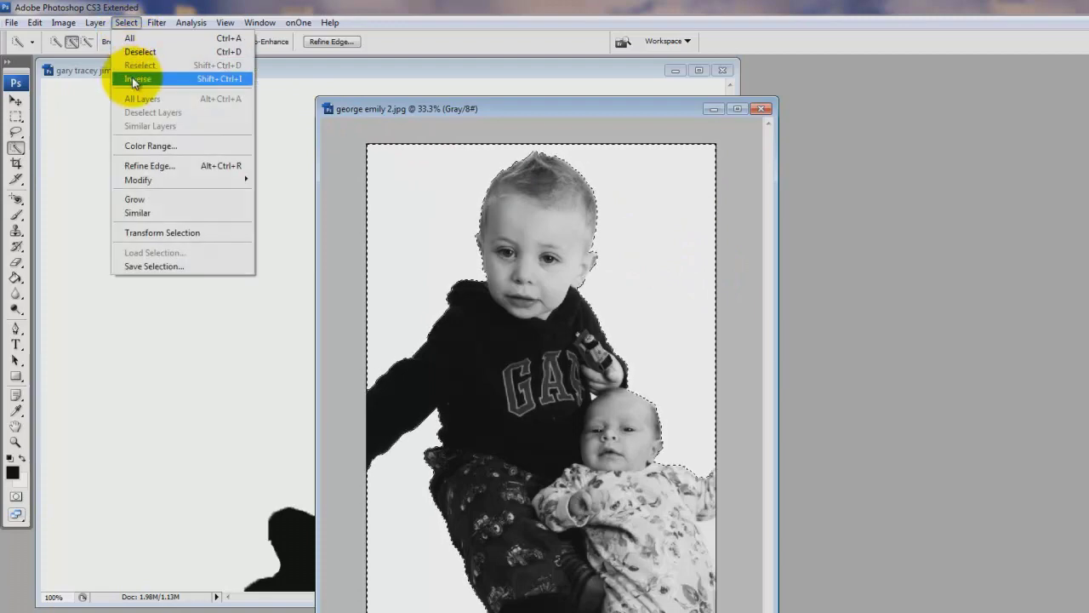
{"action": "left_click", "coordinate": [128, 75]}
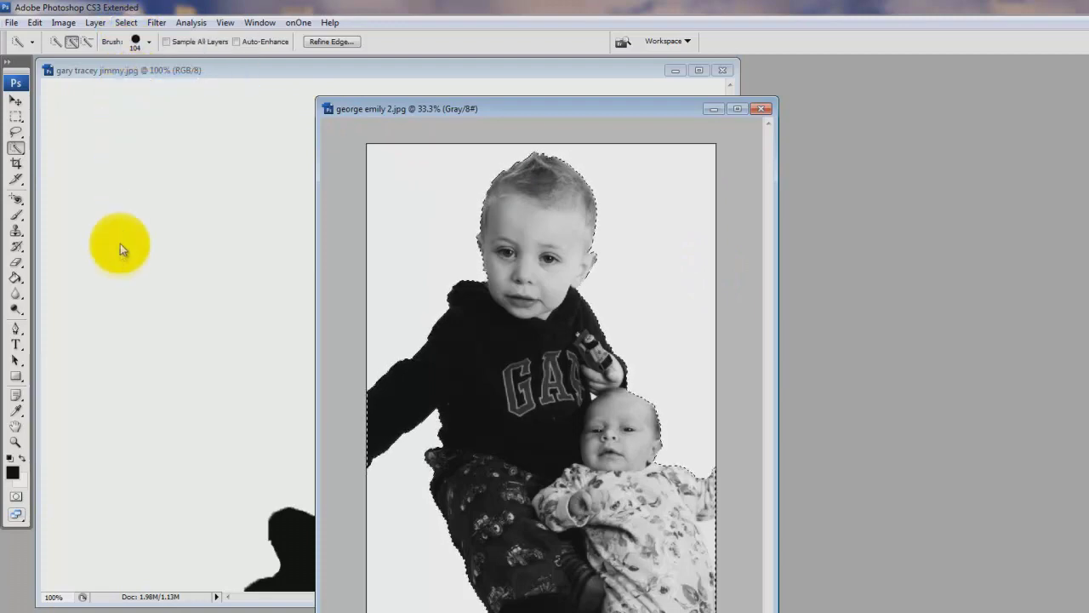
{"action": "left_click", "coordinate": [12, 473]}
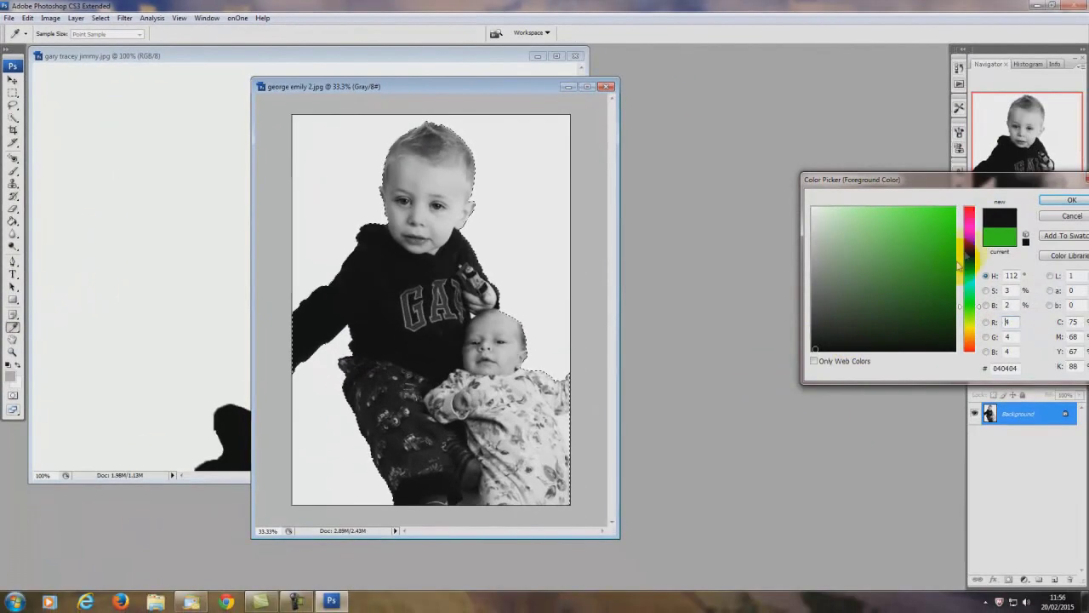
{"action": "left_click", "coordinate": [1055, 202]}
{"action": "key", "text": "b"}
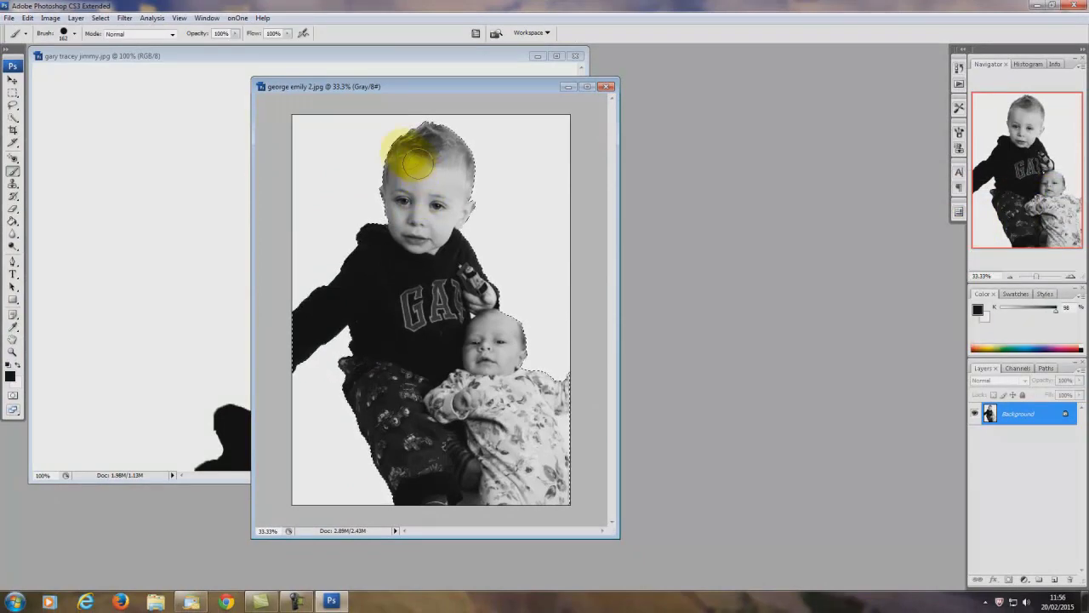
Paint both children solid black inside the selection with the 162 px brush, covering every remaining patch of clothing.
{"action": "mouse_move", "coordinate": [389, 127]}
{"action": "left_mouse_down"}
{"action": "mouse_move", "coordinate": [479, 139]}
{"action": "mouse_move", "coordinate": [506, 156]}
{"action": "mouse_move", "coordinate": [504, 180]}
{"action": "mouse_move", "coordinate": [479, 212]}
{"action": "mouse_move", "coordinate": [493, 224]}
{"action": "mouse_move", "coordinate": [474, 244]}
{"action": "mouse_move", "coordinate": [481, 285]}
{"action": "mouse_move", "coordinate": [273, 280]}
{"action": "mouse_move", "coordinate": [486, 255]}
{"action": "left_mouse_up"}
{"action": "mouse_move", "coordinate": [519, 308]}
{"action": "left_mouse_down"}
{"action": "mouse_move", "coordinate": [398, 334]}
{"action": "mouse_move", "coordinate": [531, 308]}
{"action": "mouse_move", "coordinate": [267, 389]}
{"action": "mouse_move", "coordinate": [605, 350]}
{"action": "mouse_move", "coordinate": [299, 438]}
{"action": "mouse_move", "coordinate": [567, 418]}
{"action": "mouse_move", "coordinate": [323, 451]}
{"action": "mouse_move", "coordinate": [332, 386]}
{"action": "left_mouse_up"}
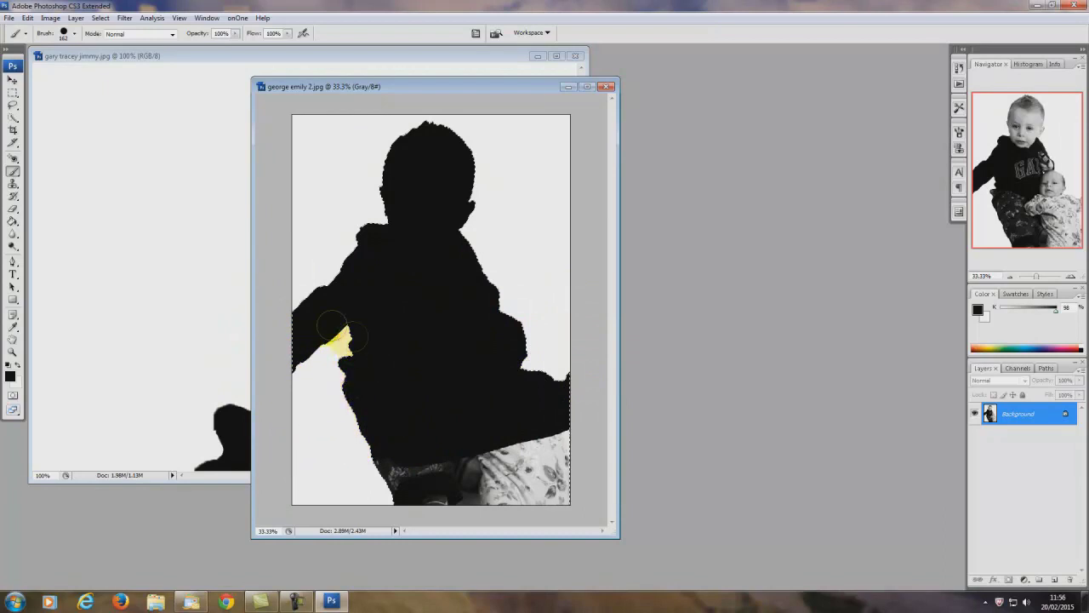
{"action": "mouse_move", "coordinate": [332, 327]}
{"action": "left_mouse_down"}
{"action": "mouse_move", "coordinate": [284, 450]}
{"action": "mouse_move", "coordinate": [499, 457]}
{"action": "mouse_move", "coordinate": [539, 433]}
{"action": "left_mouse_up"}
{"action": "left_click_drag", "start_coordinate": [372, 494], "coordinate": [448, 453]}
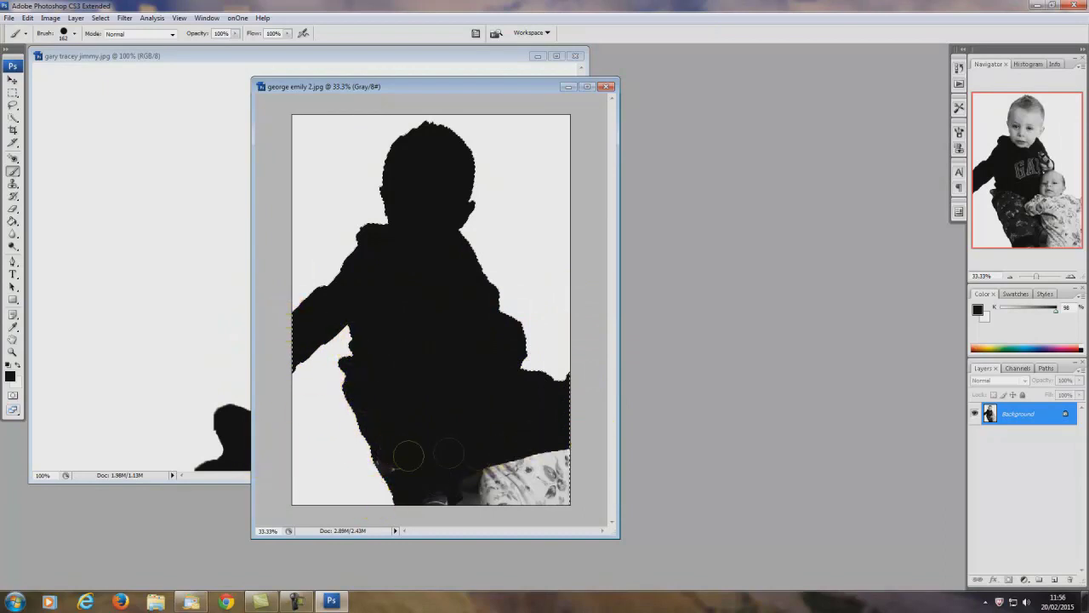
{"action": "mouse_move", "coordinate": [400, 491]}
{"action": "left_mouse_down"}
{"action": "mouse_move", "coordinate": [570, 496]}
{"action": "mouse_move", "coordinate": [562, 449]}
{"action": "left_mouse_up"}
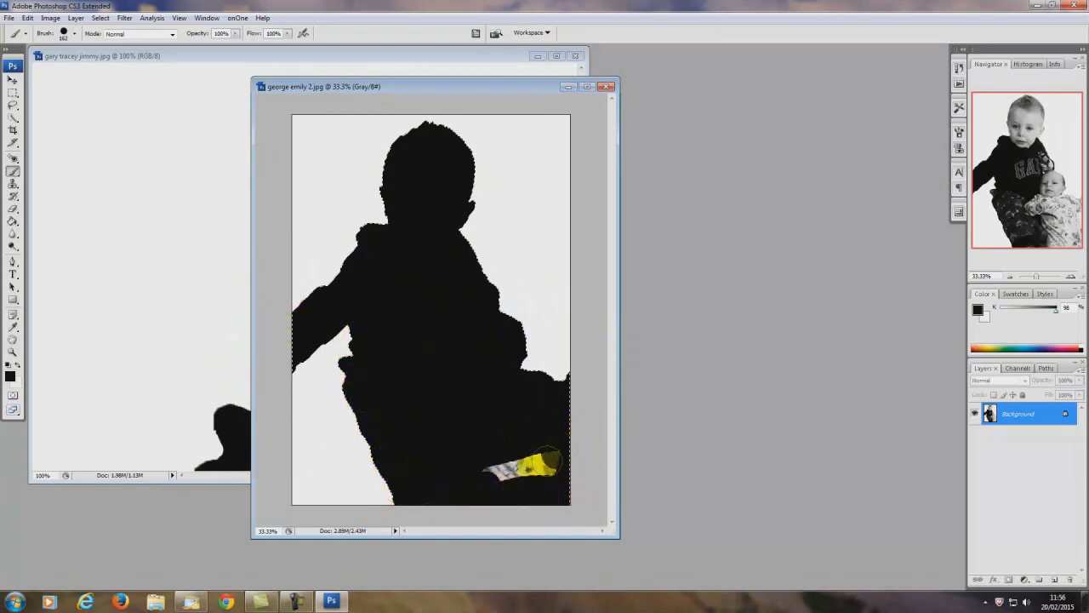
{"action": "mouse_move", "coordinate": [487, 370]}
{"action": "left_mouse_down"}
{"action": "mouse_move", "coordinate": [314, 434]}
{"action": "mouse_move", "coordinate": [320, 363]}
{"action": "mouse_move", "coordinate": [354, 328]}
{"action": "mouse_move", "coordinate": [292, 360]}
{"action": "left_mouse_up"}
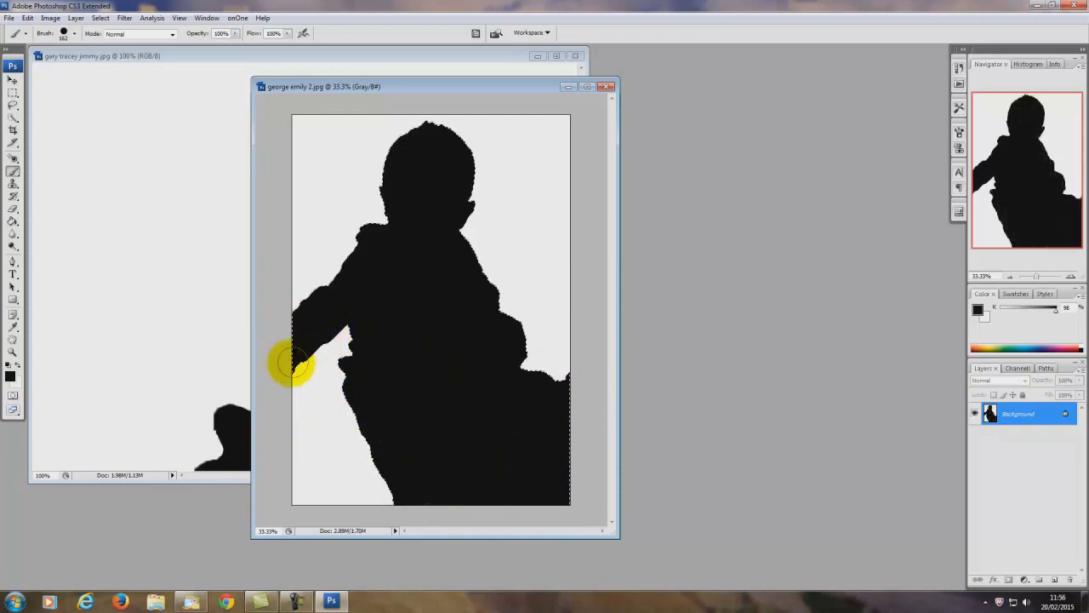
Deselect the two children's silhouette and activate the Quick Selection tool.
{"action": "left_click", "coordinate": [13, 92]}
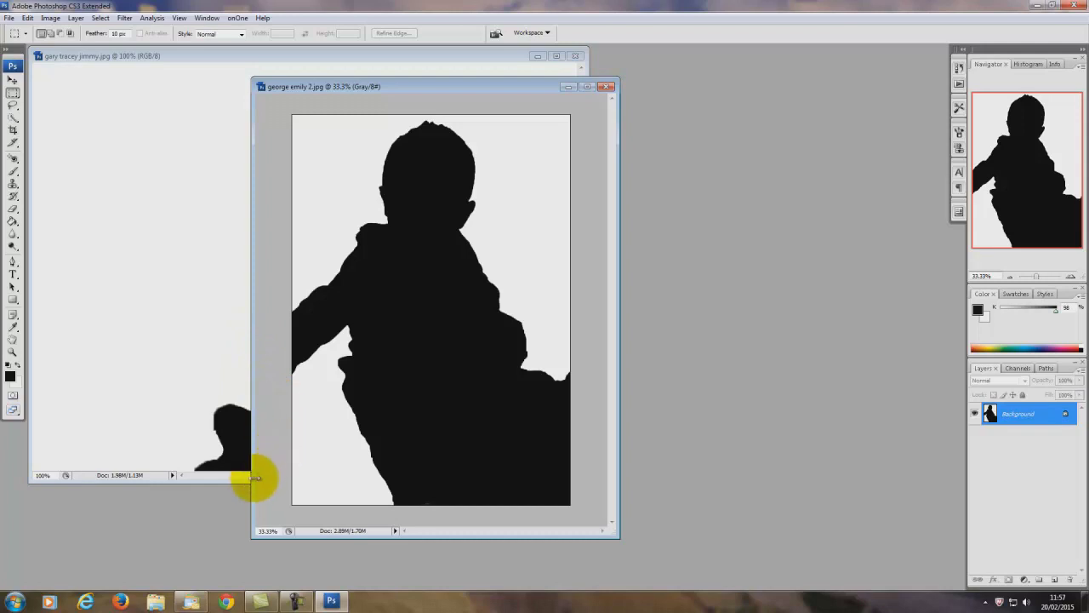
{"action": "key", "text": "ctrl+d"}
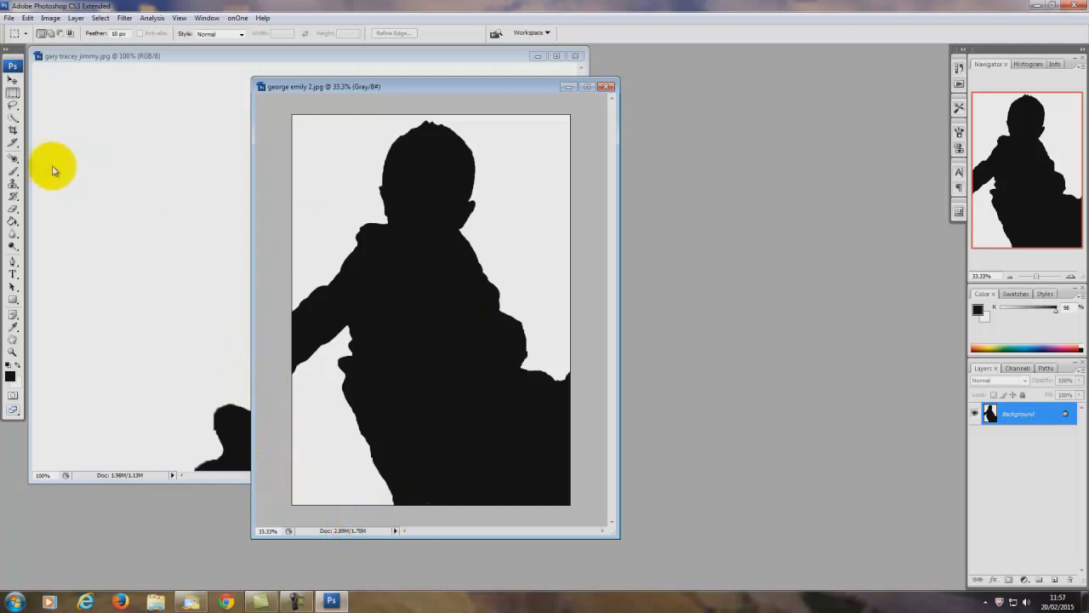
{"action": "key", "text": "w"}
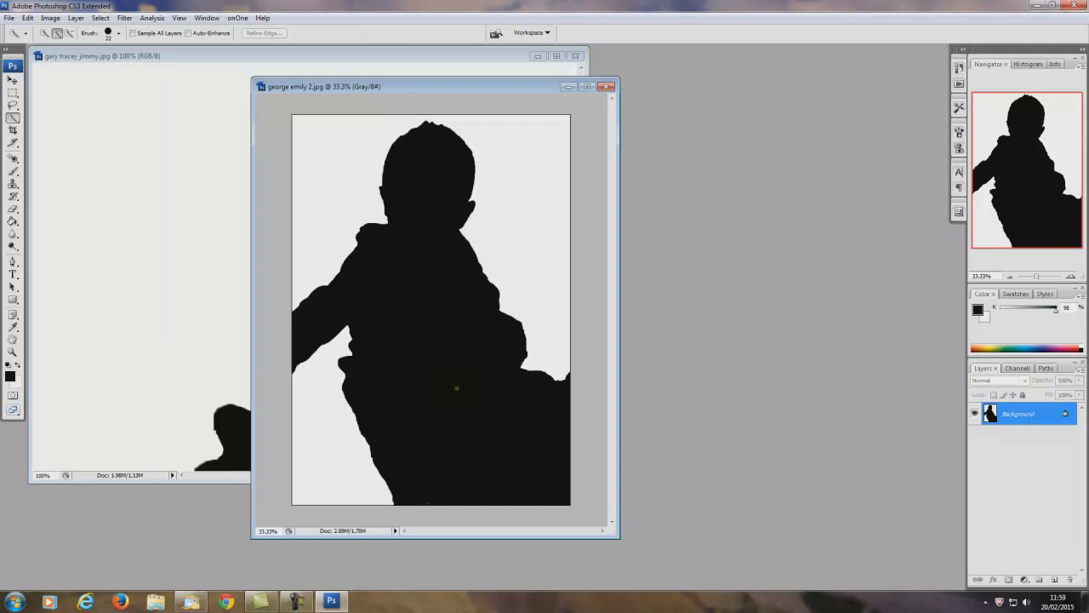